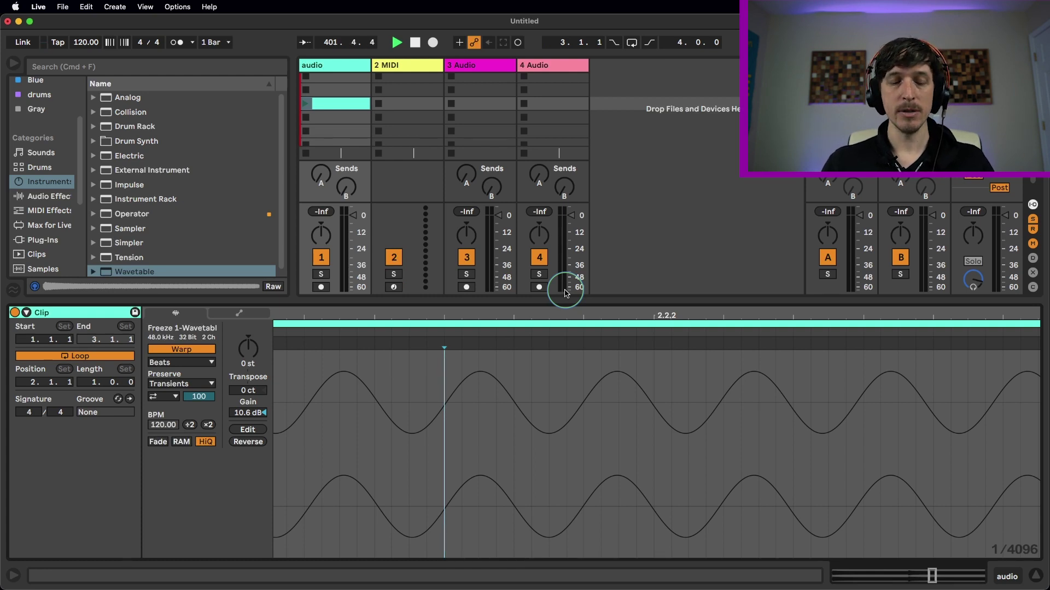
- Check the recording file type options in Preferences, keeping WAV
key(super+comma)
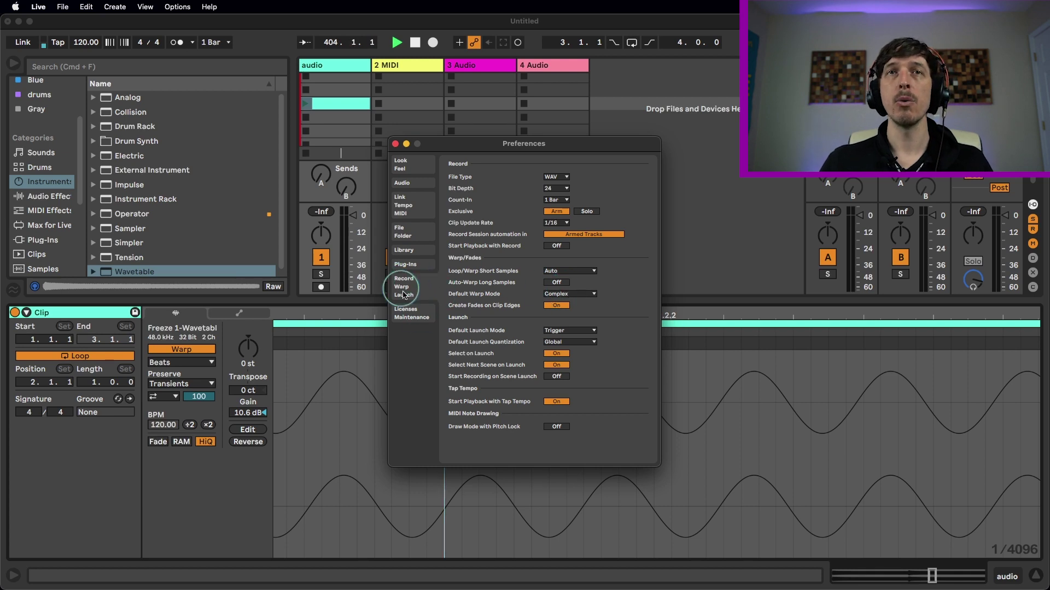
click(564, 178)
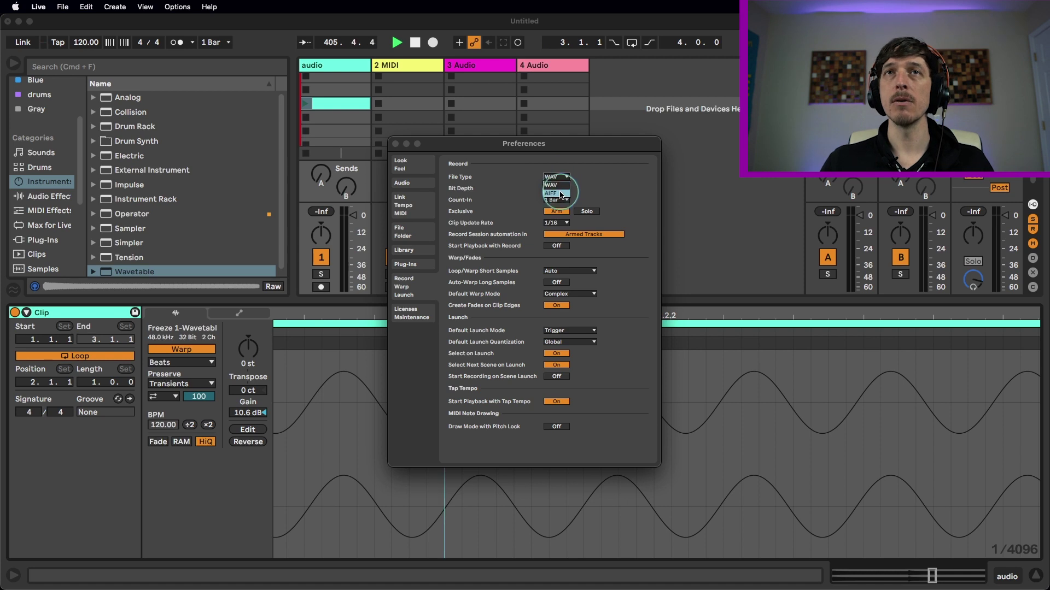
click(562, 185)
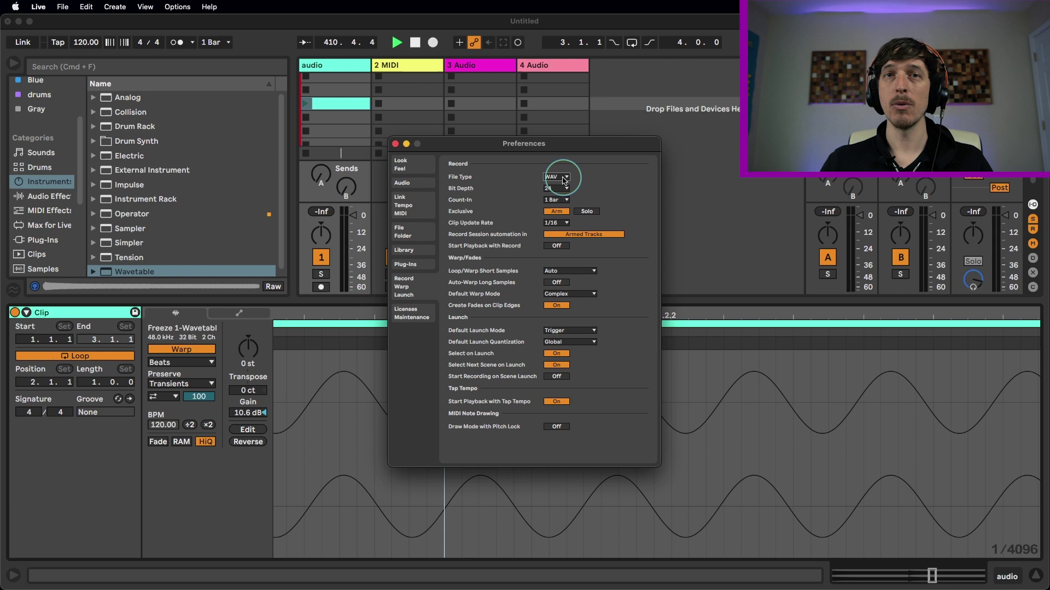
click(564, 181)
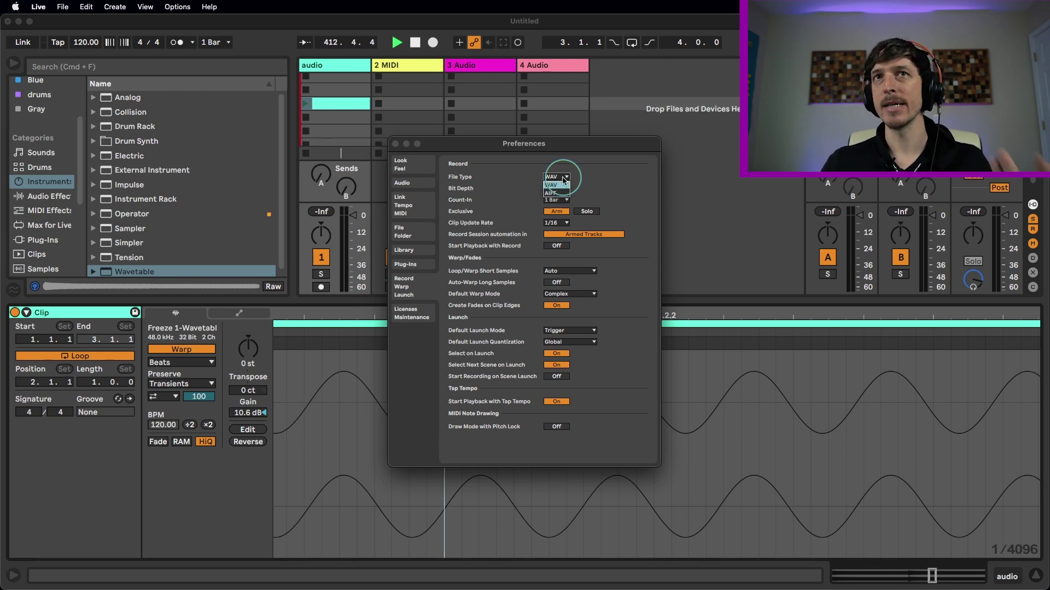
key(super+comma)
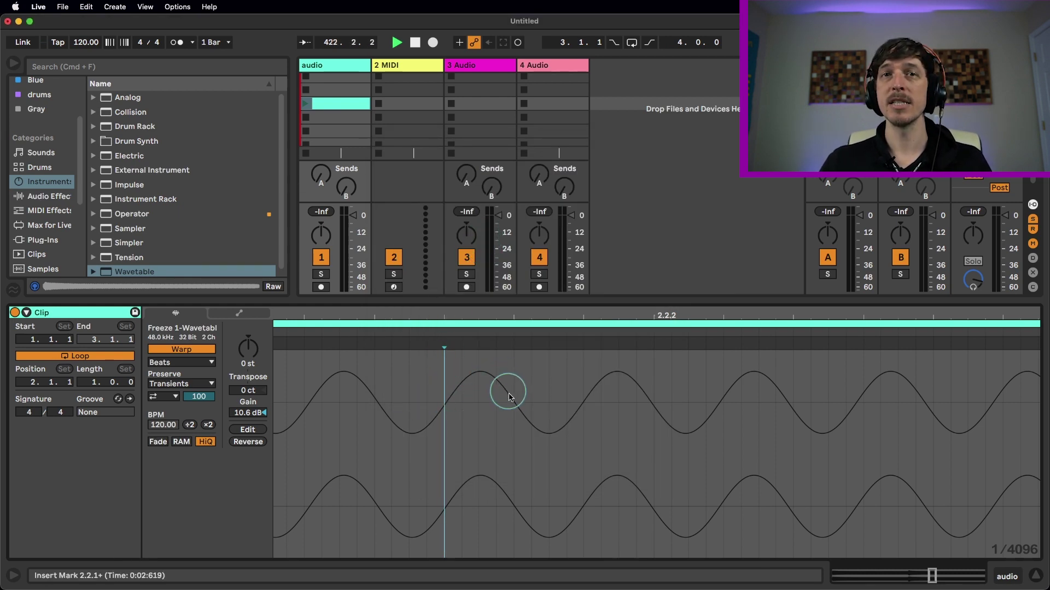
- Try short and longer selections on the sine waveform from 2.2.1, then clear them
drag(457, 396, 447, 418)
click(446, 403)
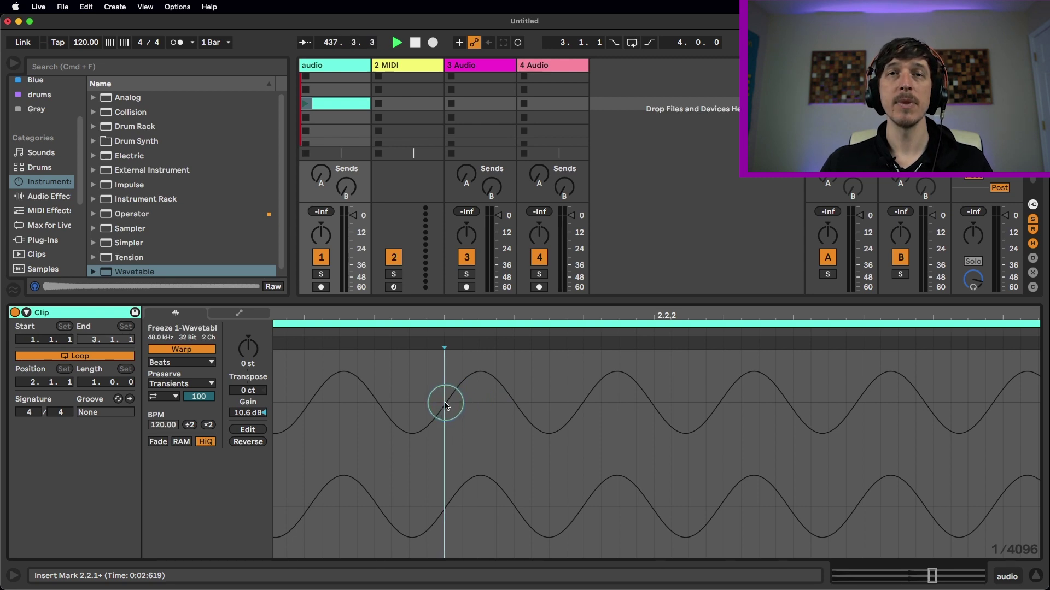
drag(446, 404, 580, 430)
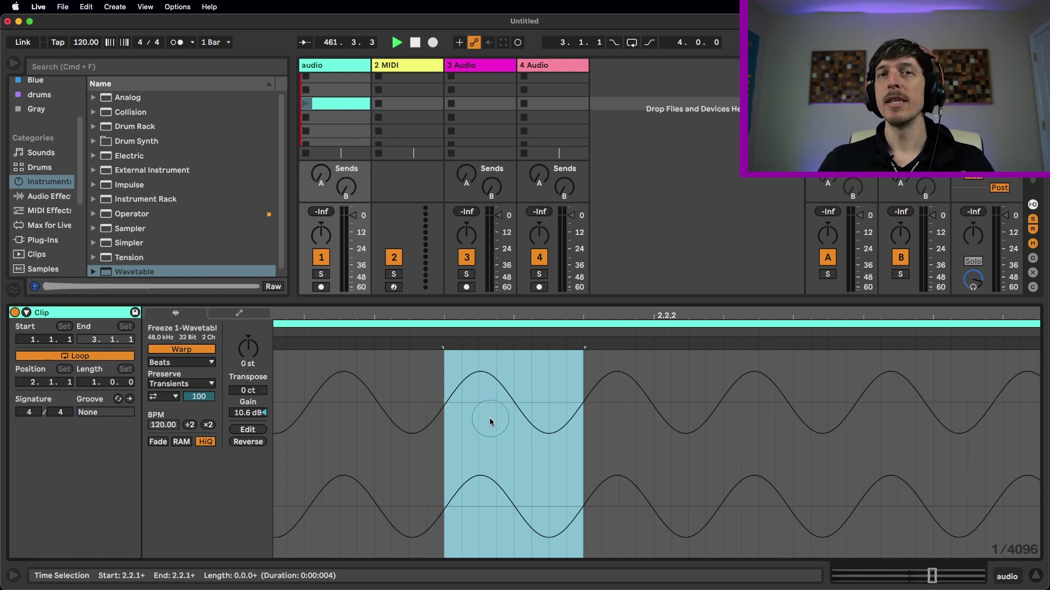
click(444, 405)
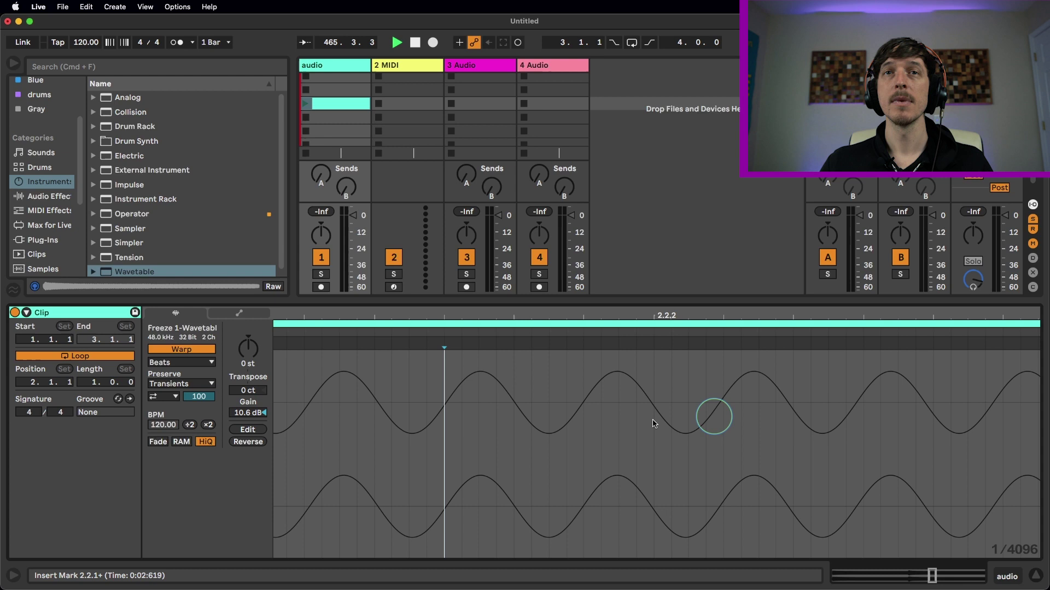
- Zoom far into the waveform around 2.2.1 and select a few individual samples
drag(465, 311, 466, 344)
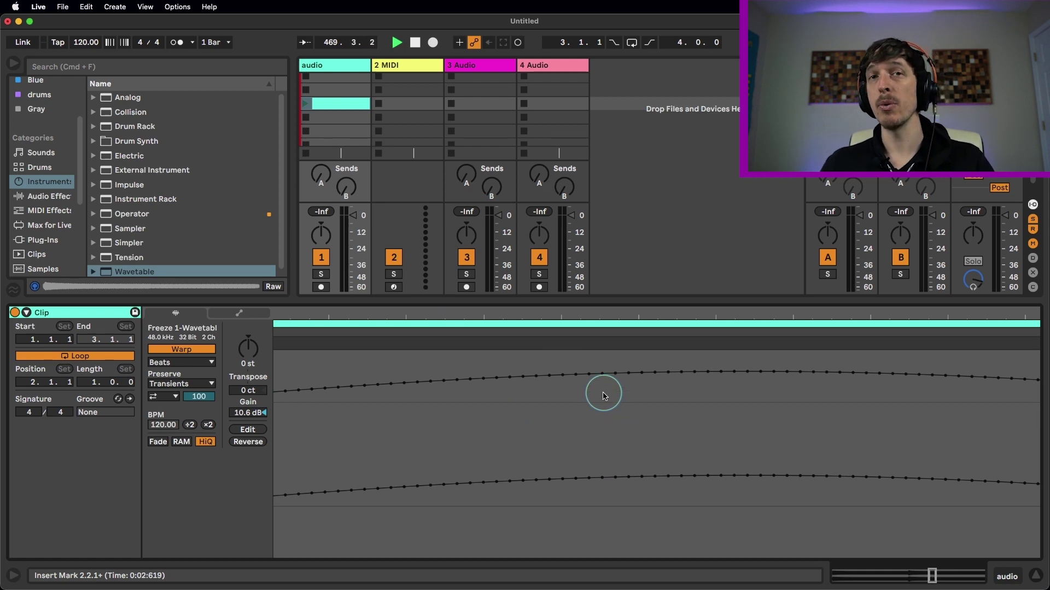
click(470, 390)
drag(473, 389, 483, 385)
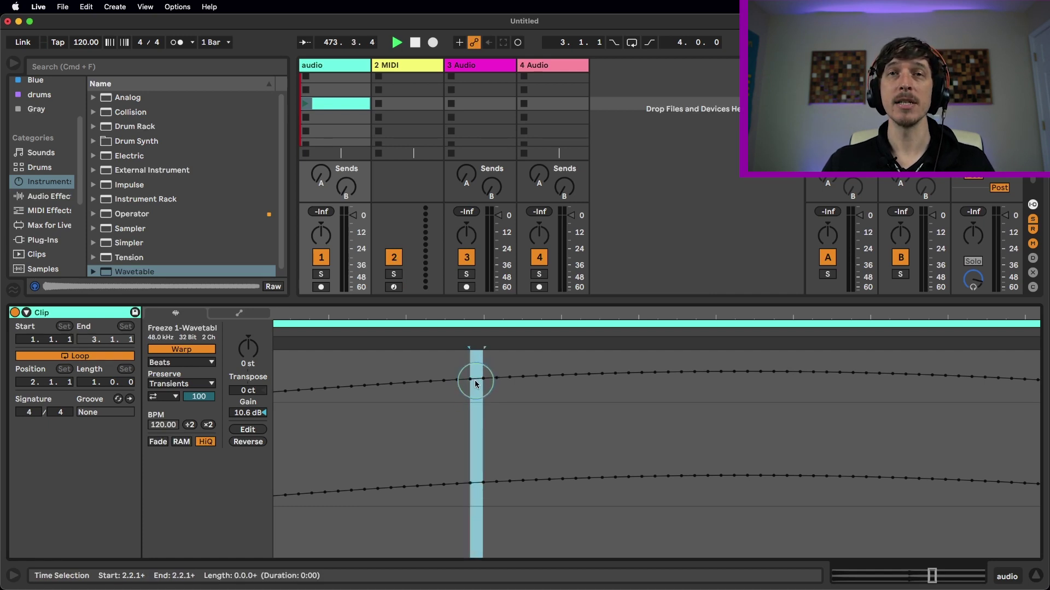
click(469, 383)
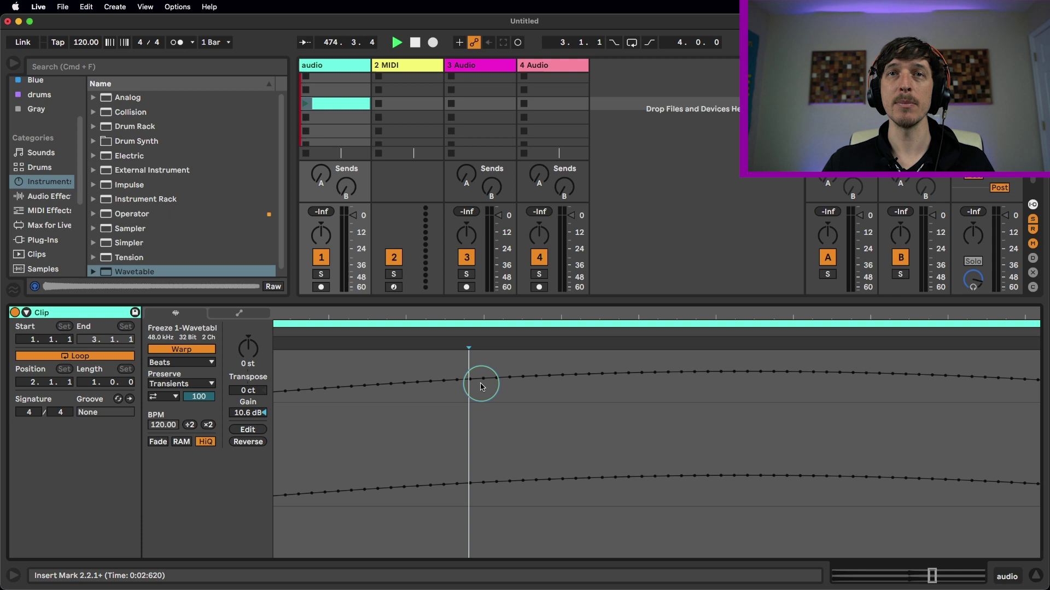
click(481, 383)
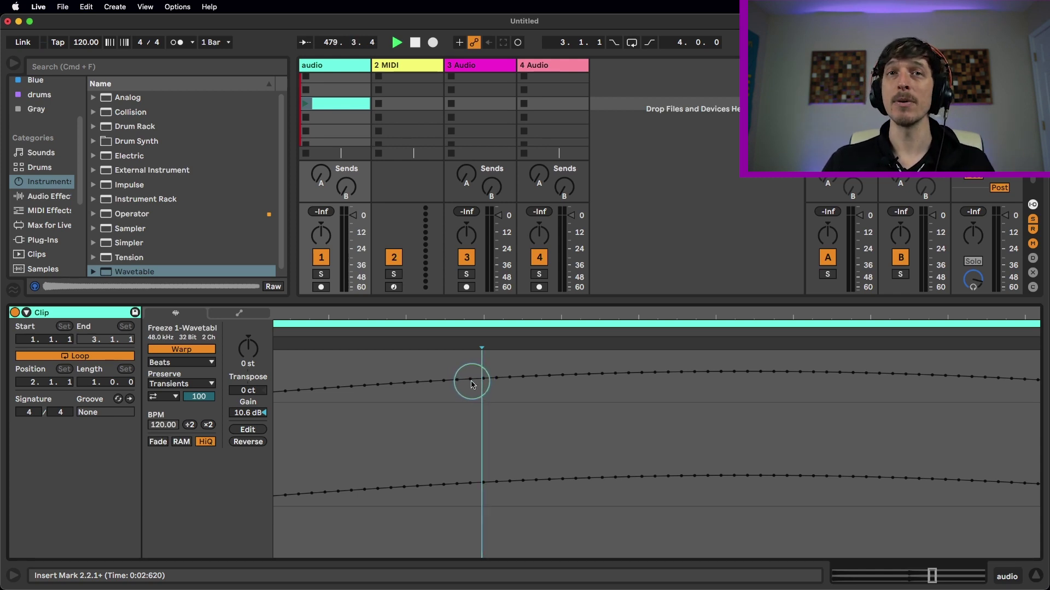
drag(471, 385, 480, 384)
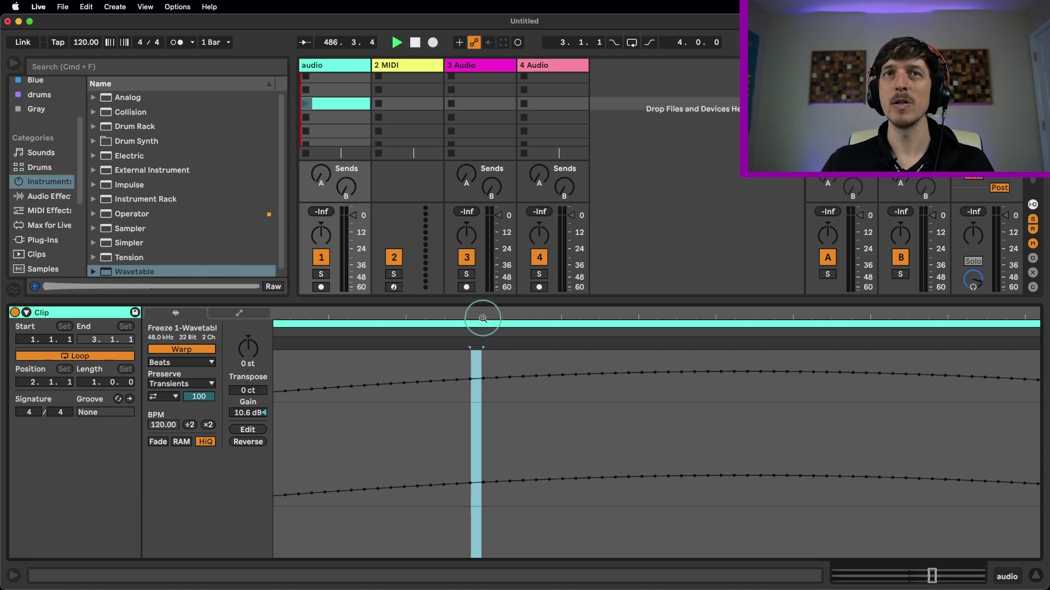
- Zoom back out and select about one sine cycle starting at 2.2.1
drag(483, 319, 481, 317)
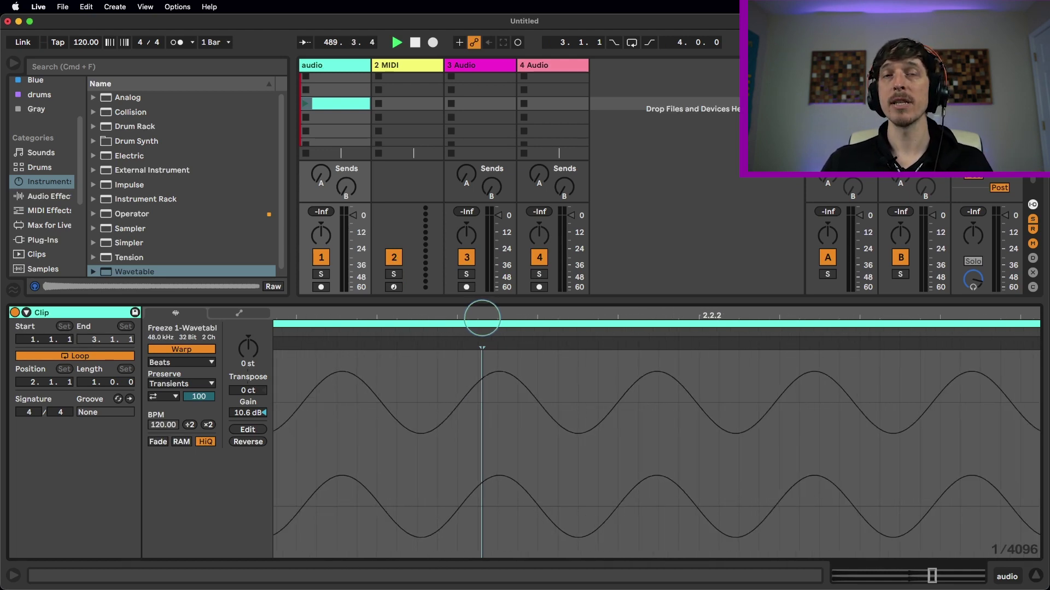
click(483, 361)
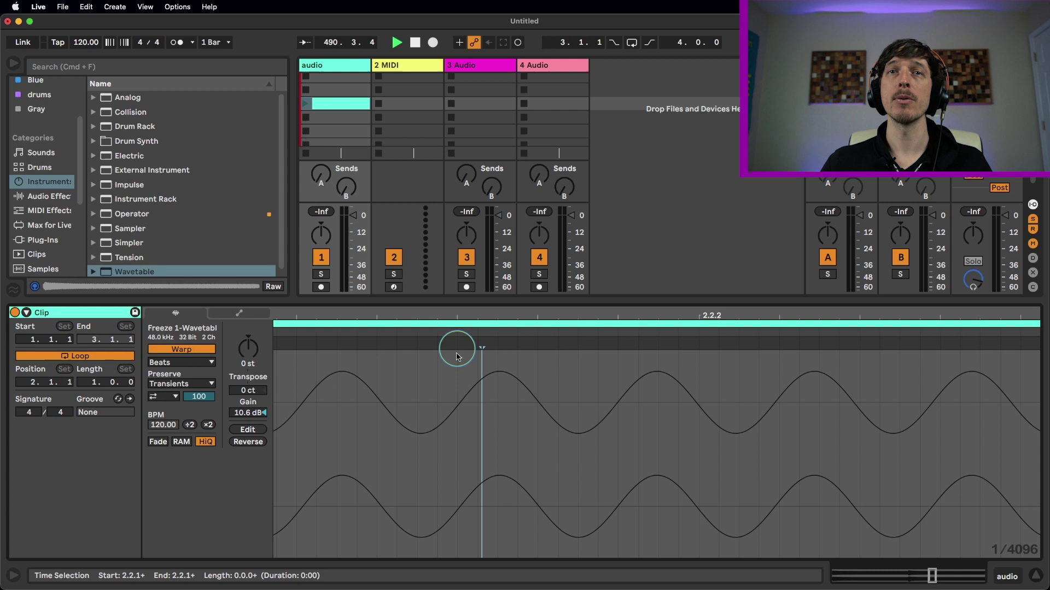
mouse_move(456, 377)
mouse_down()
mouse_move(541, 382)
mouse_move(615, 410)
mouse_up()
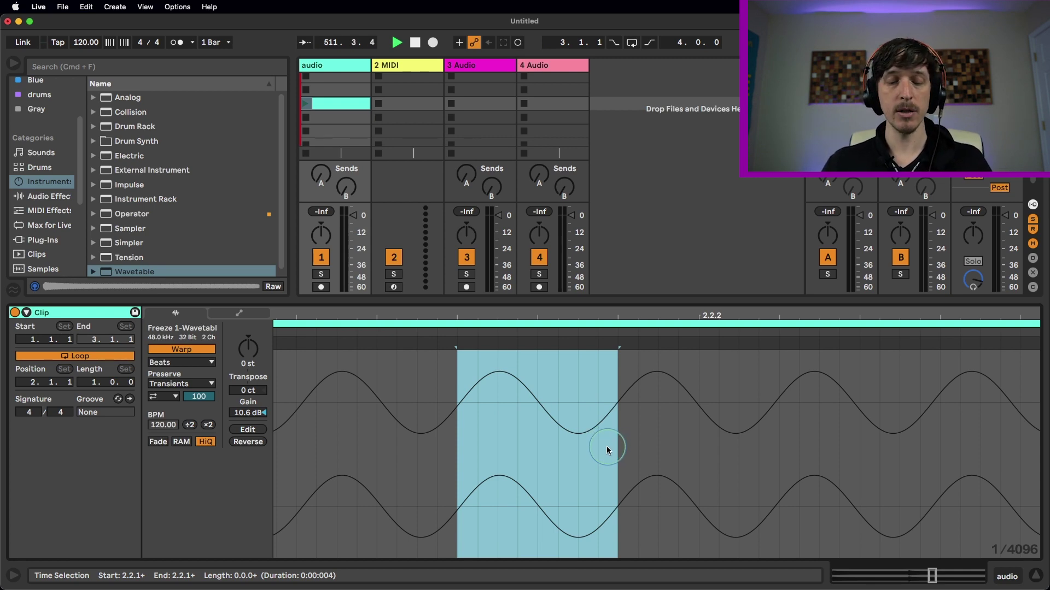
- Review the In/Out Sample Rate choices on the Audio preferences page, leaving 44100 selected
key(super+comma)
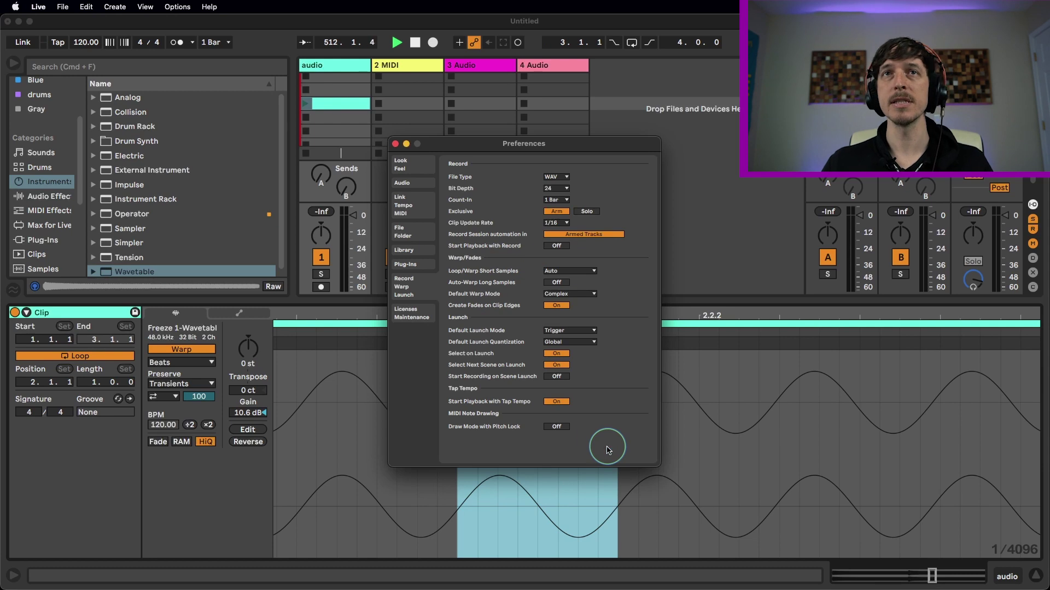
click(403, 182)
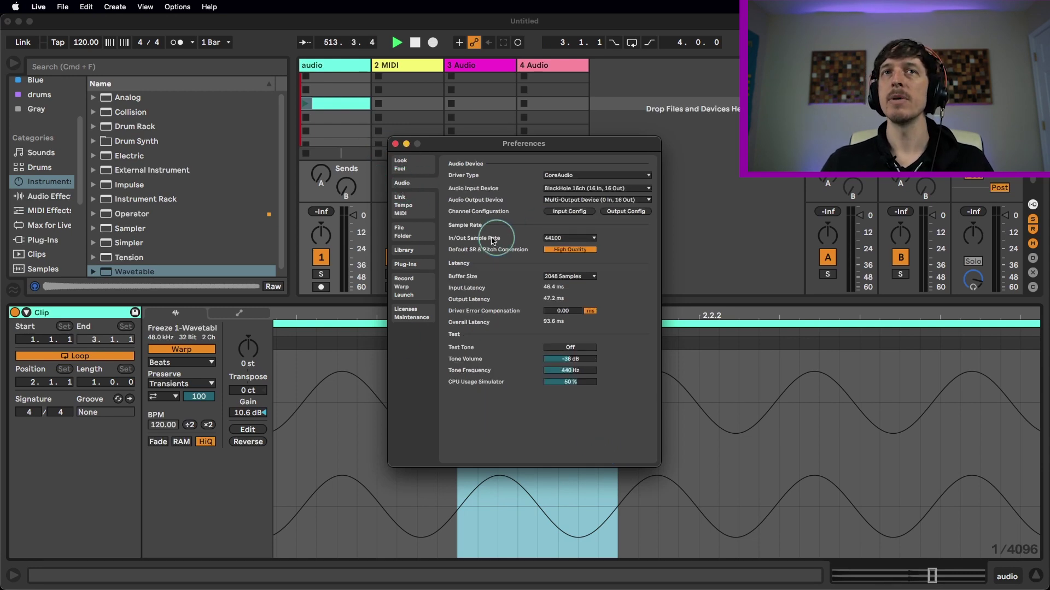
click(566, 240)
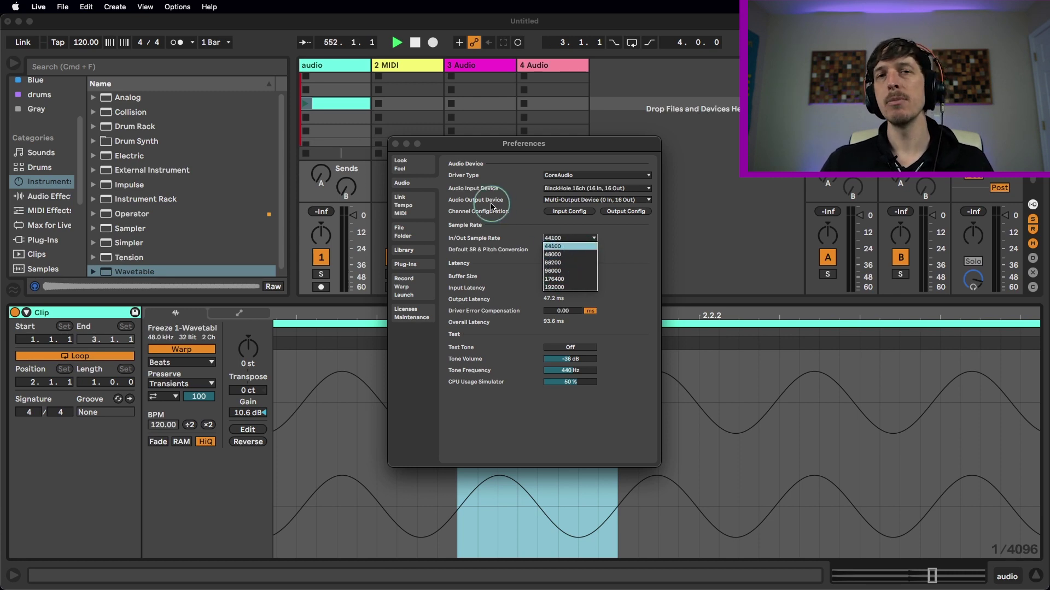
click(407, 164)
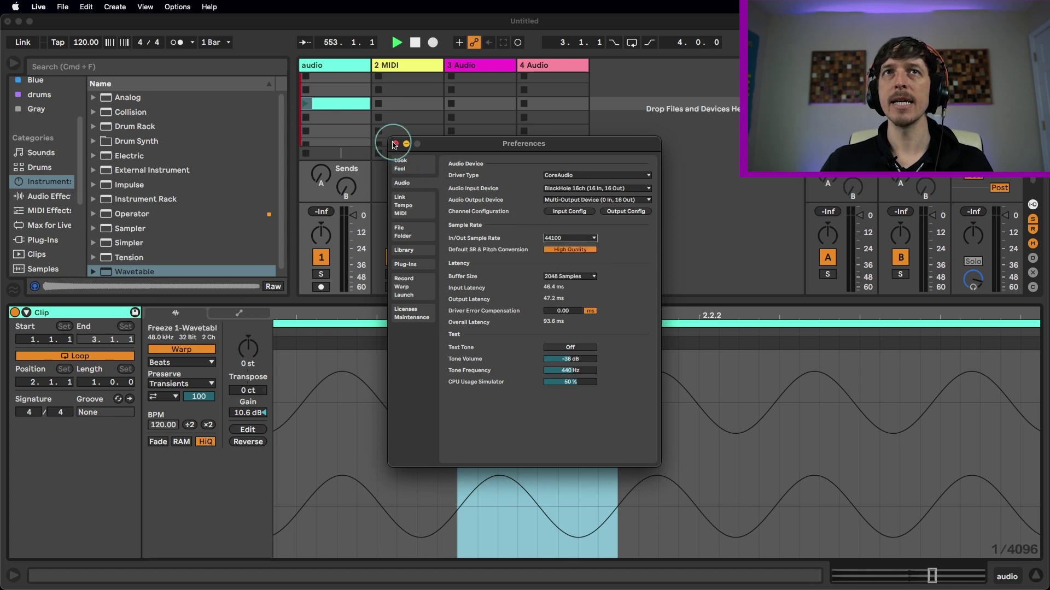
- Close Preferences, zoom into the sine waveform and place insert marks across its sample points
click(396, 143)
drag(480, 305, 481, 310)
click(485, 351)
click(491, 383)
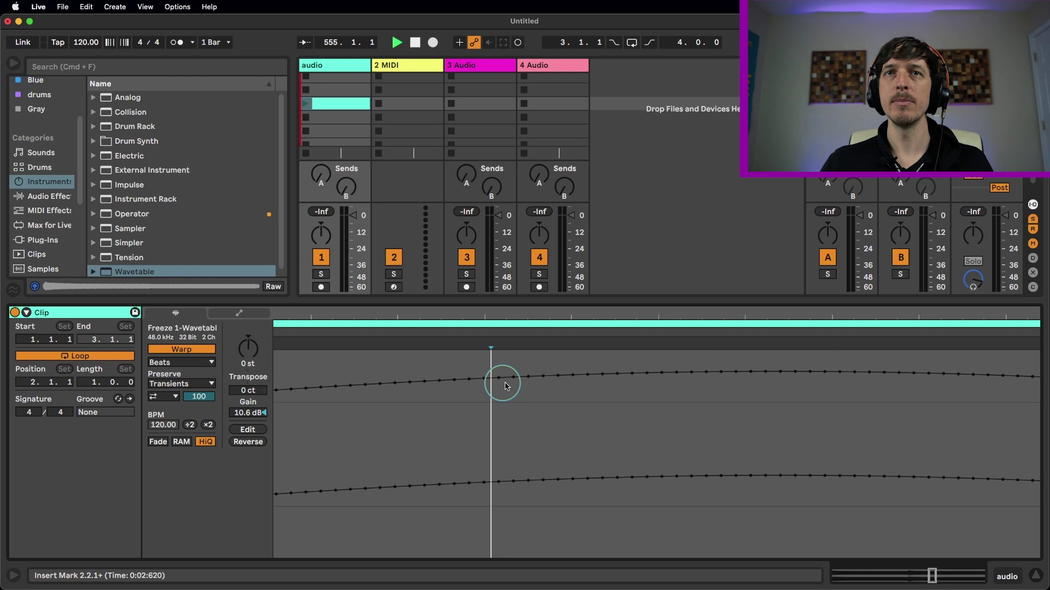
click(505, 383)
click(521, 382)
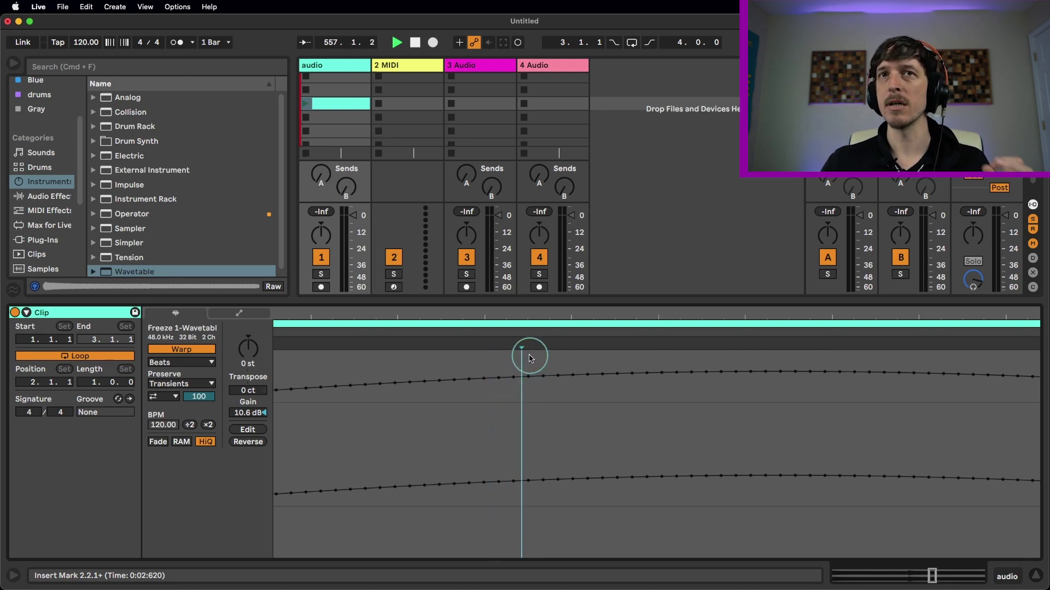
drag(520, 306, 514, 310)
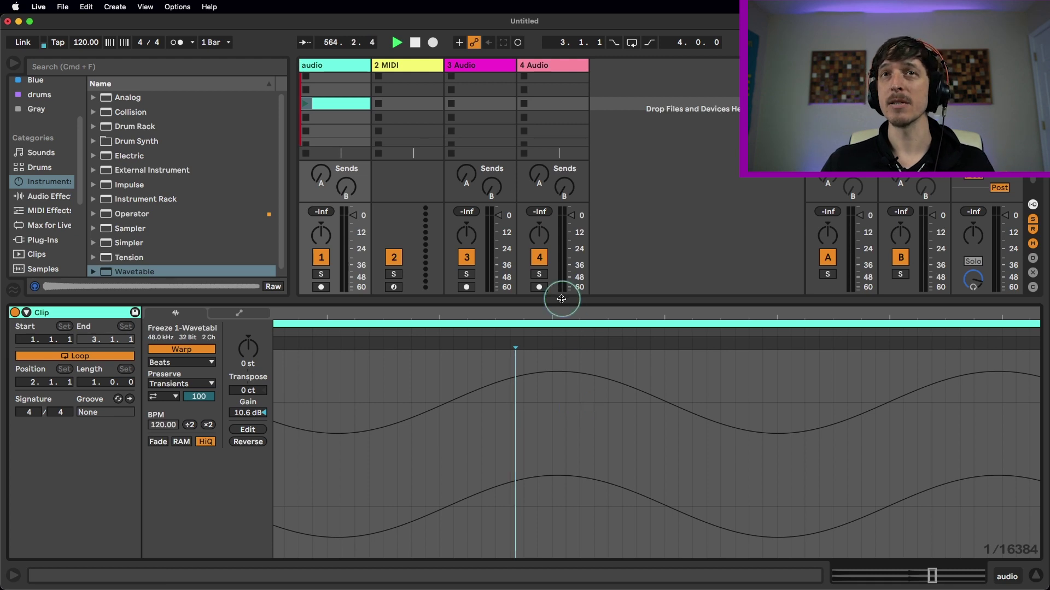
- Zoom back into the waveform, then list the Audio In/Out Sample Rates from 44100 to 192000
drag(569, 309, 571, 311)
scroll(572, 311, right, 2)
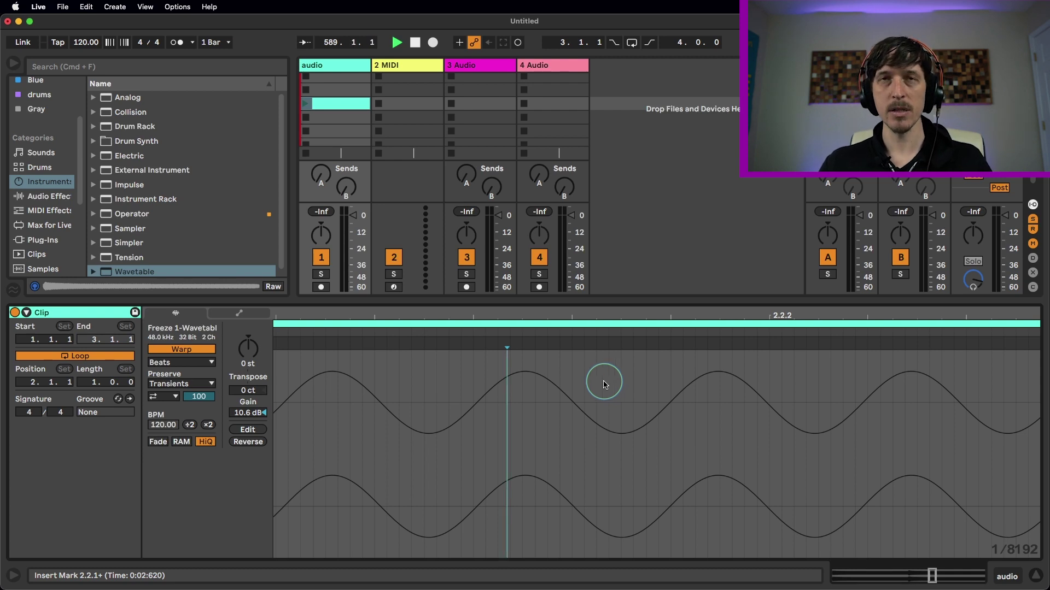
key(super+comma)
click(564, 239)
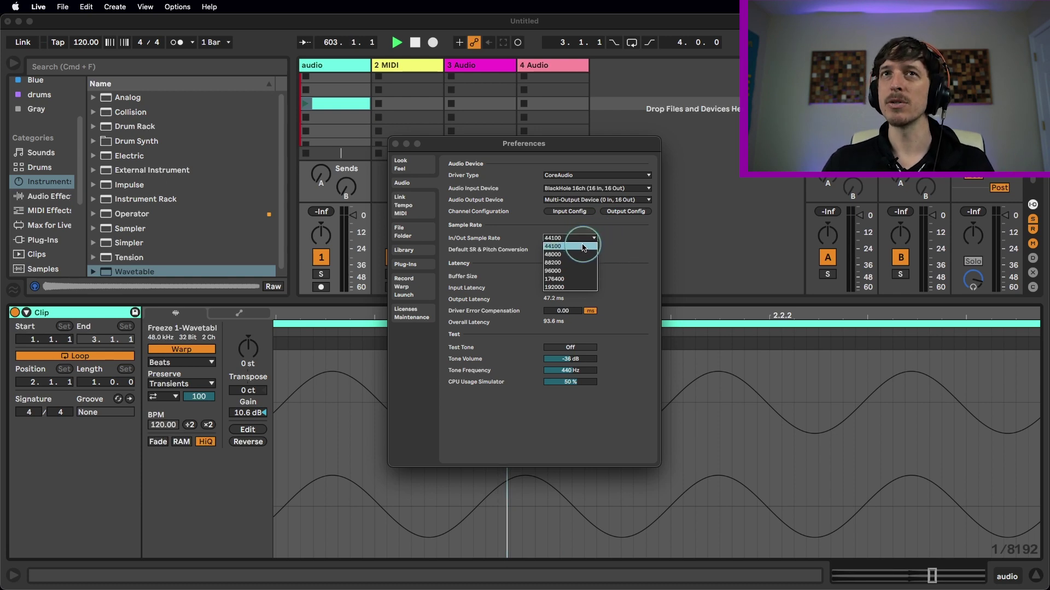
- Close the sample rate list with 44100 still selected
click(602, 238)
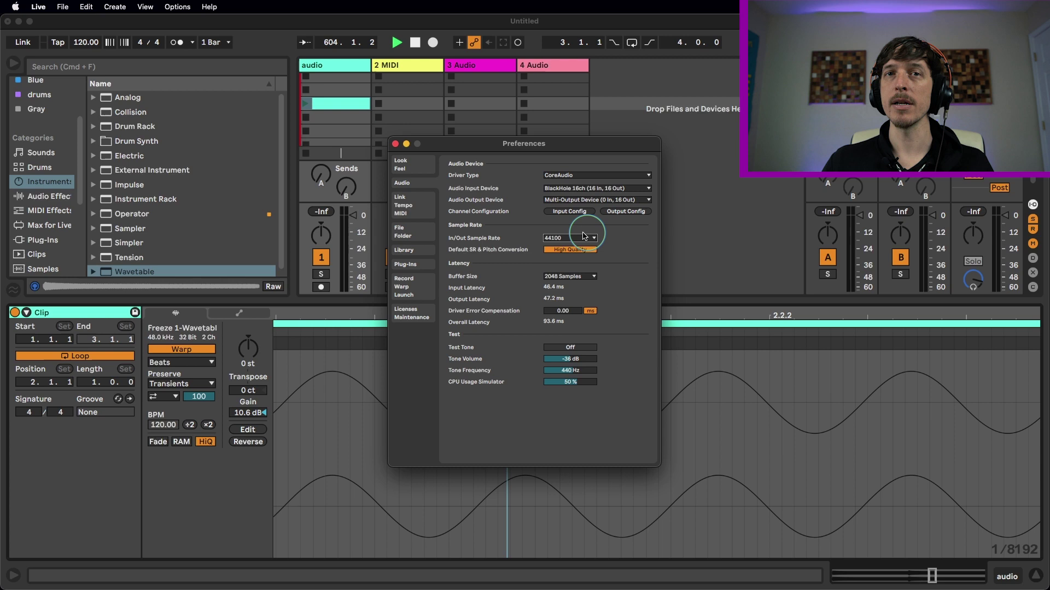
click(395, 143)
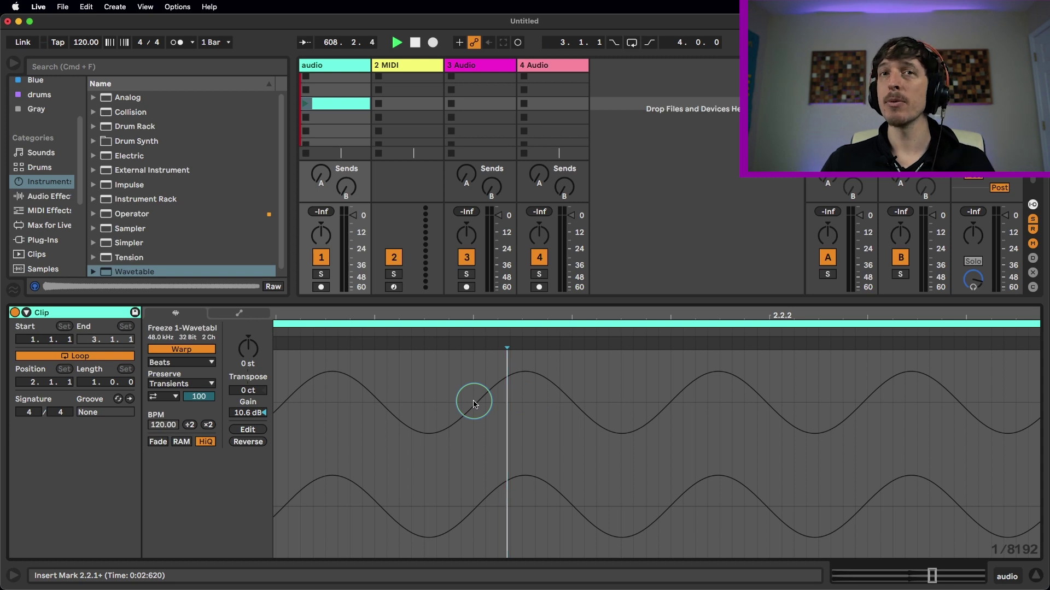
mouse_move(474, 404)
mouse_down()
mouse_move(705, 403)
mouse_move(490, 397)
mouse_up()
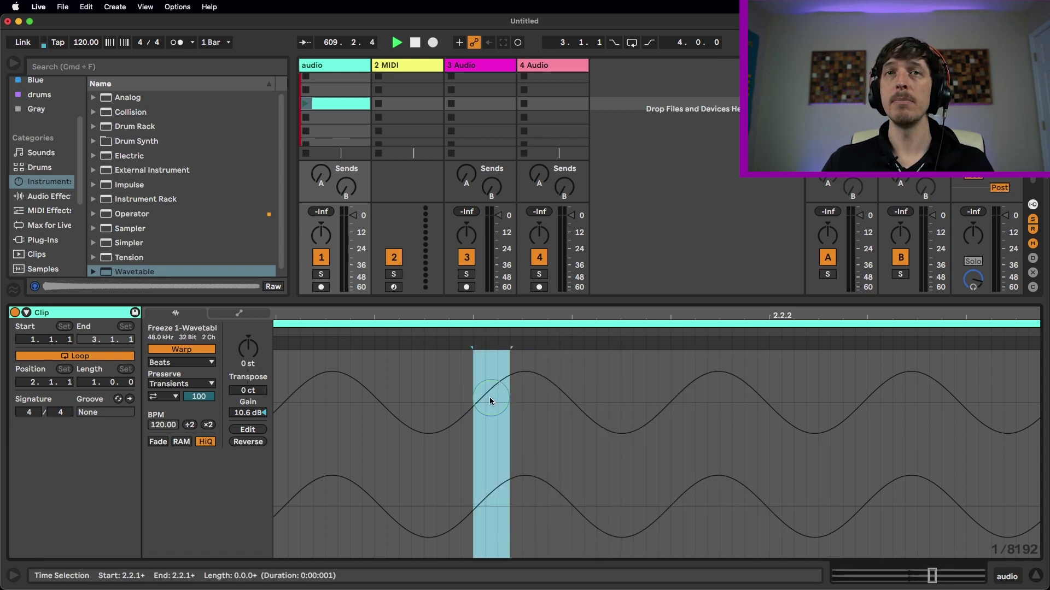
click(485, 398)
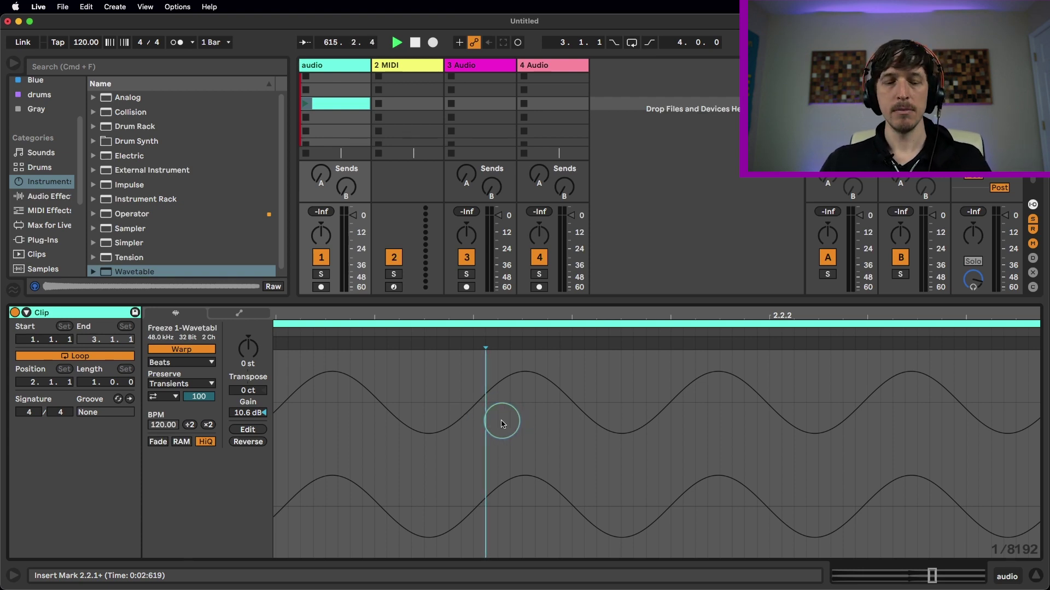
key(super+comma)
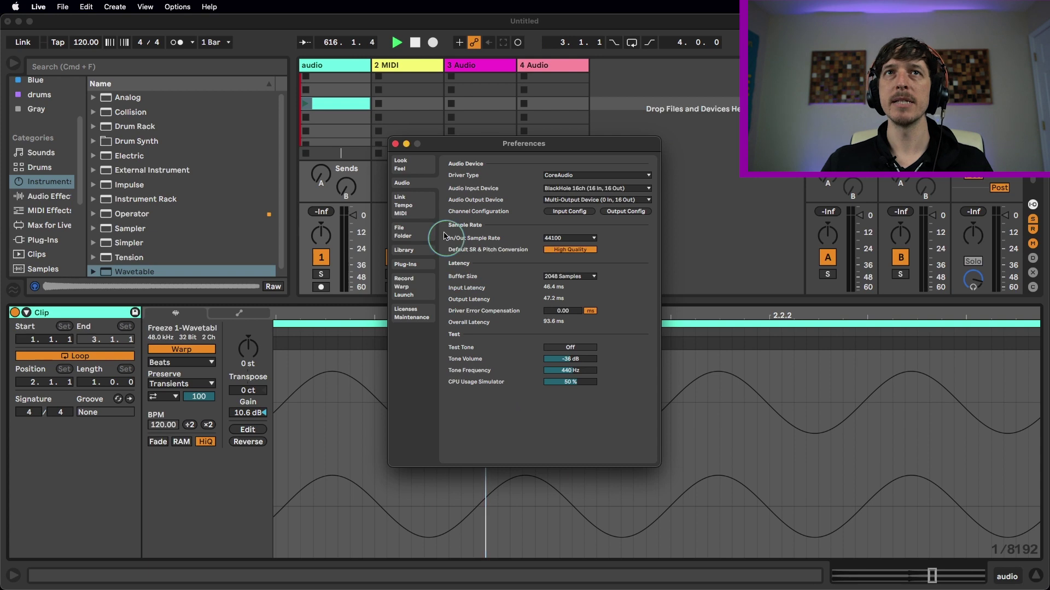
- On the Record/Warp/Launch page, switch recording Bit Depth to 16, then back to 24
click(404, 286)
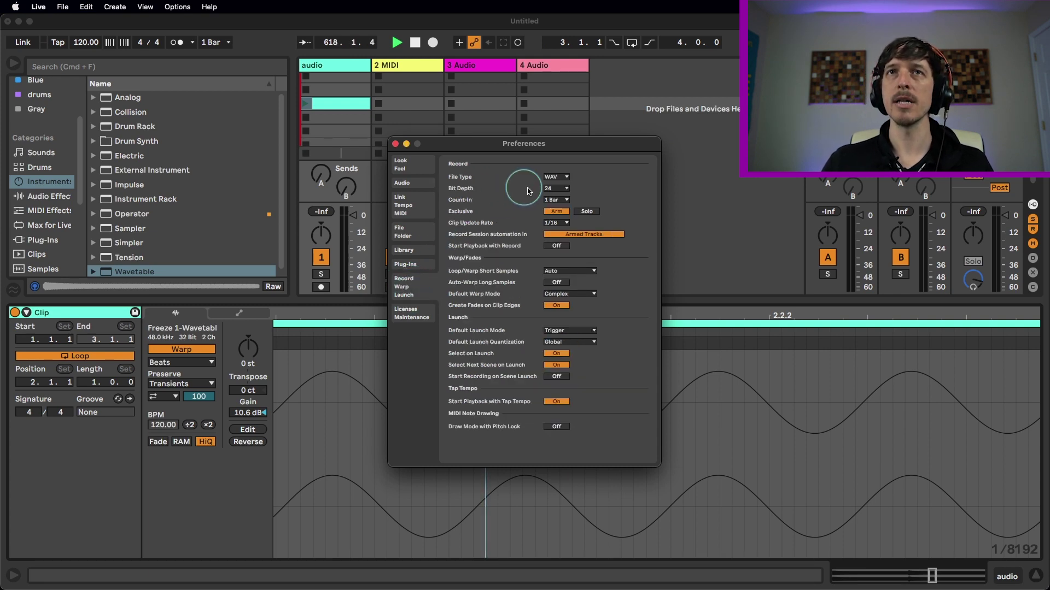
click(557, 188)
click(561, 206)
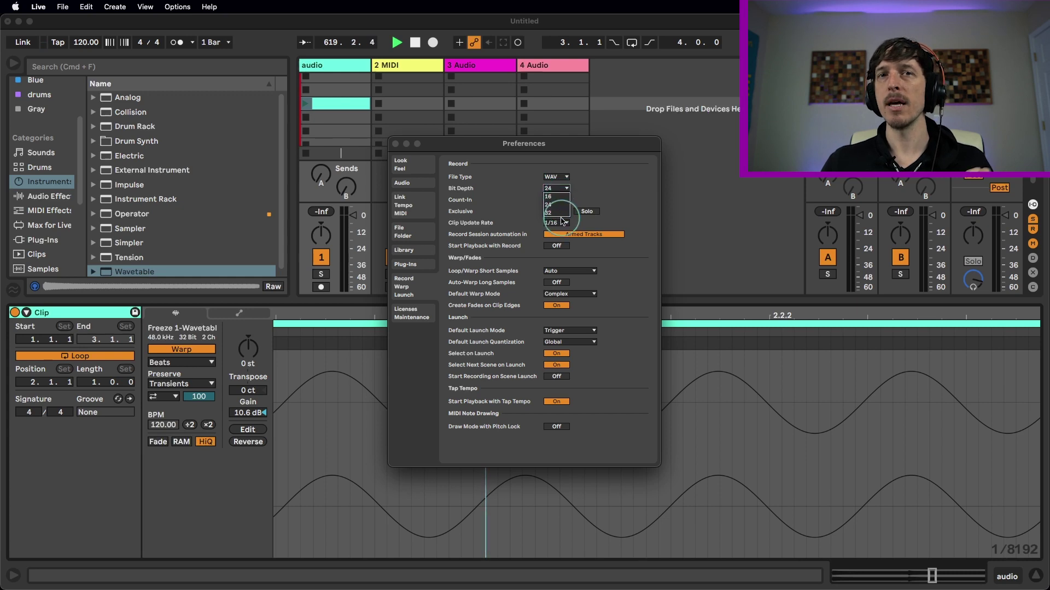
click(563, 189)
click(562, 196)
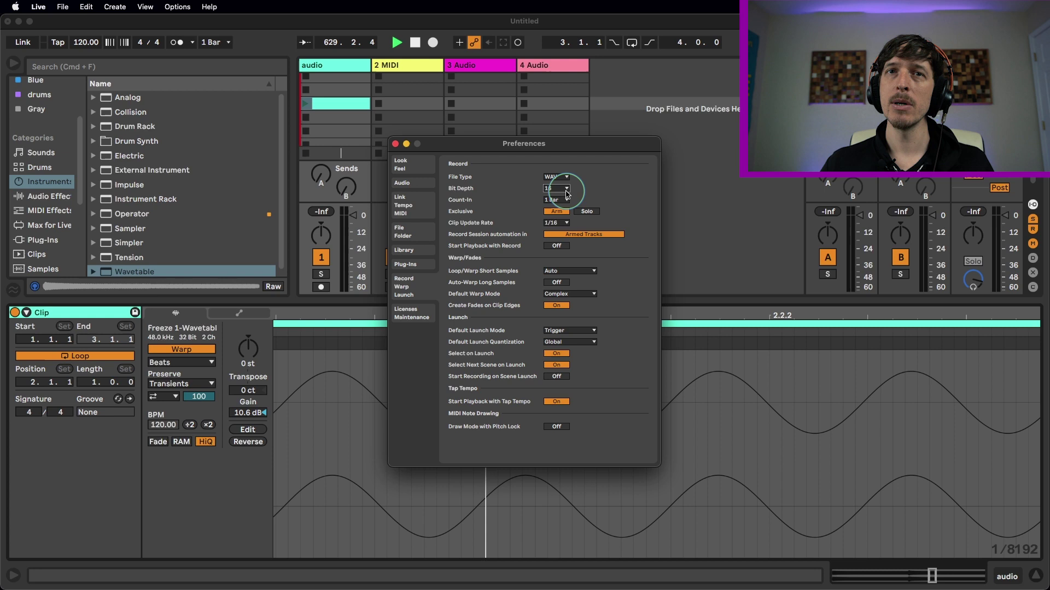
click(565, 190)
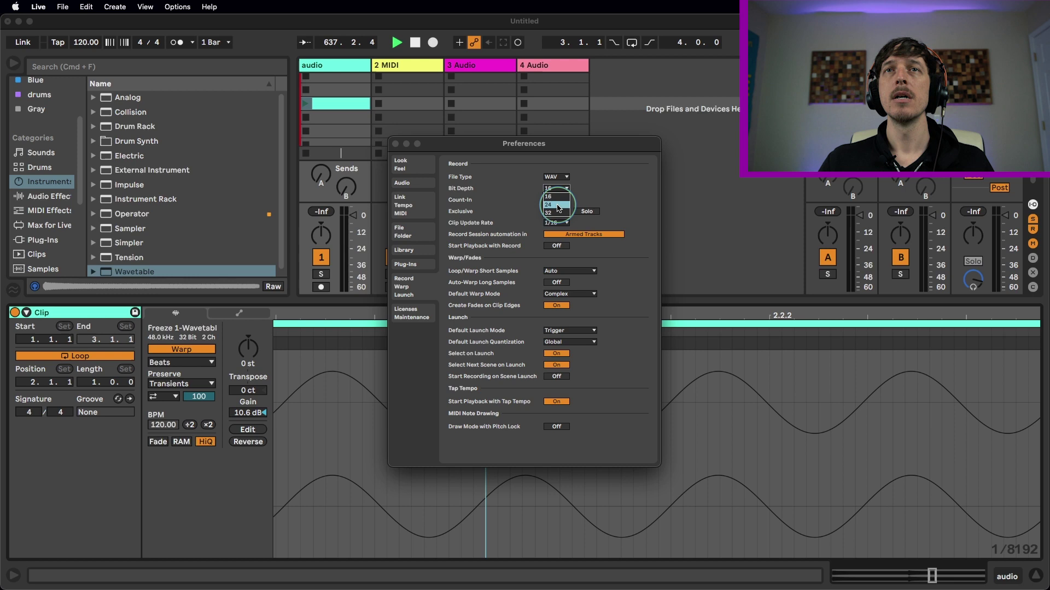
click(558, 207)
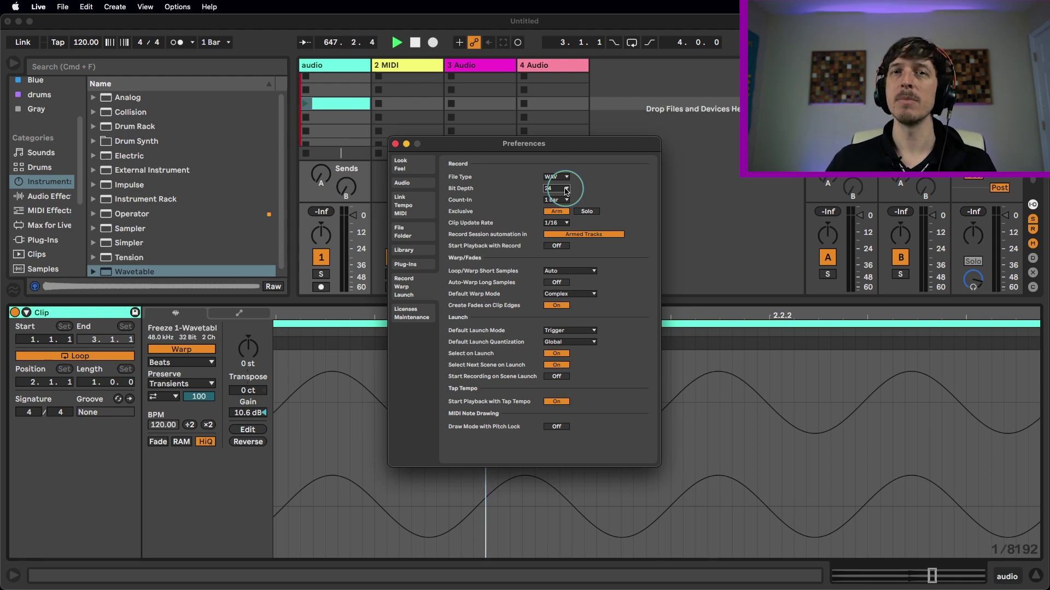
- Try a recording Bit Depth of 32, then settle on 24
click(567, 189)
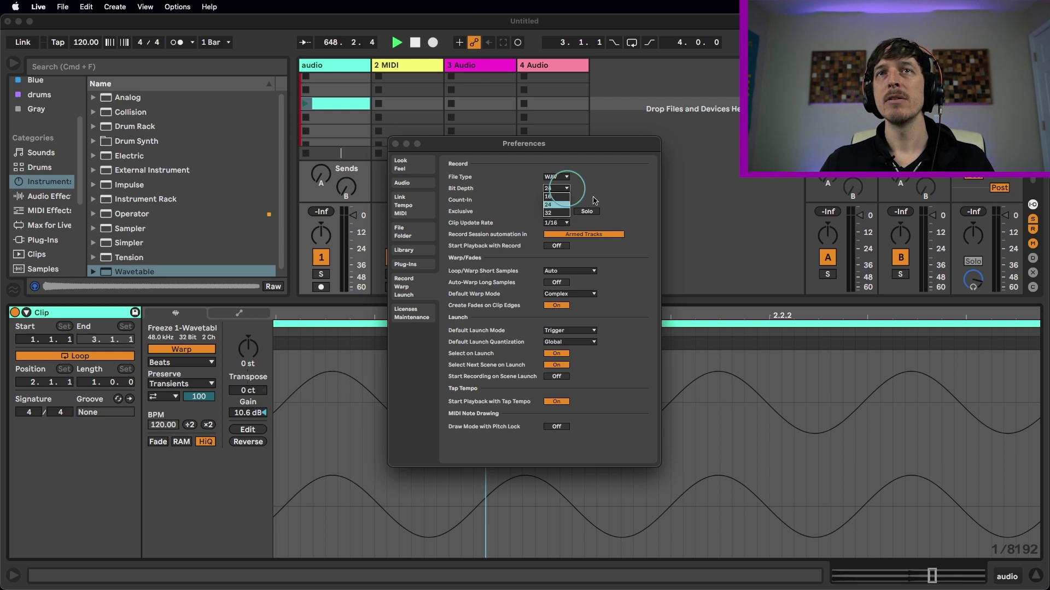
click(552, 214)
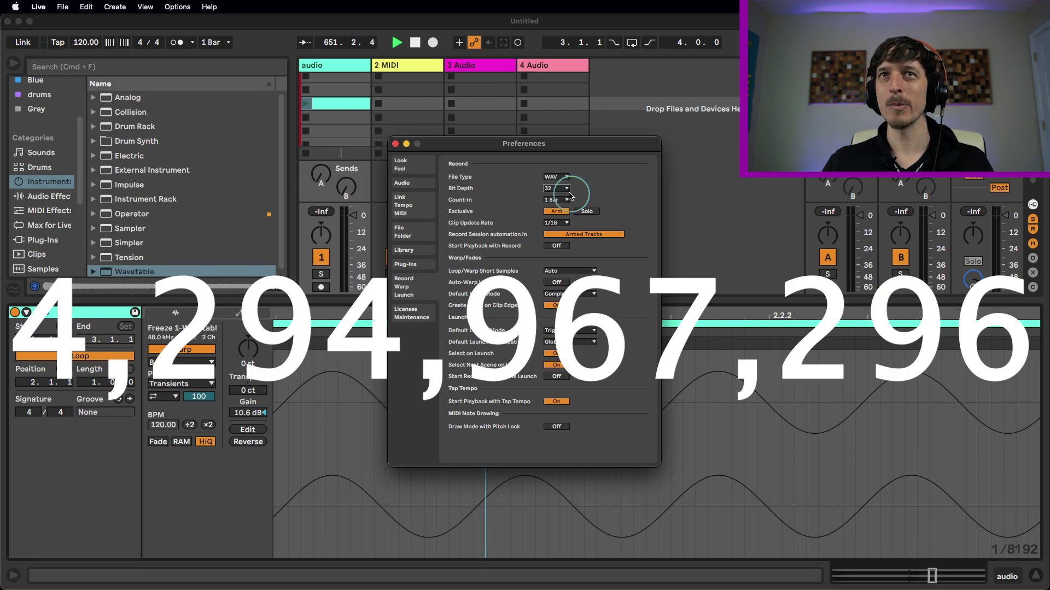
click(562, 189)
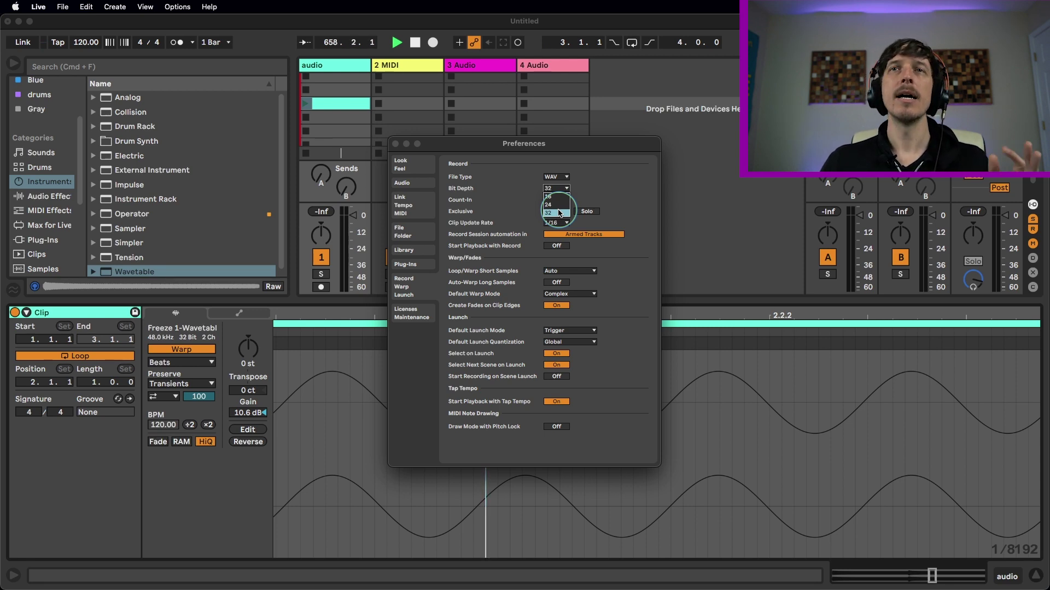
click(560, 213)
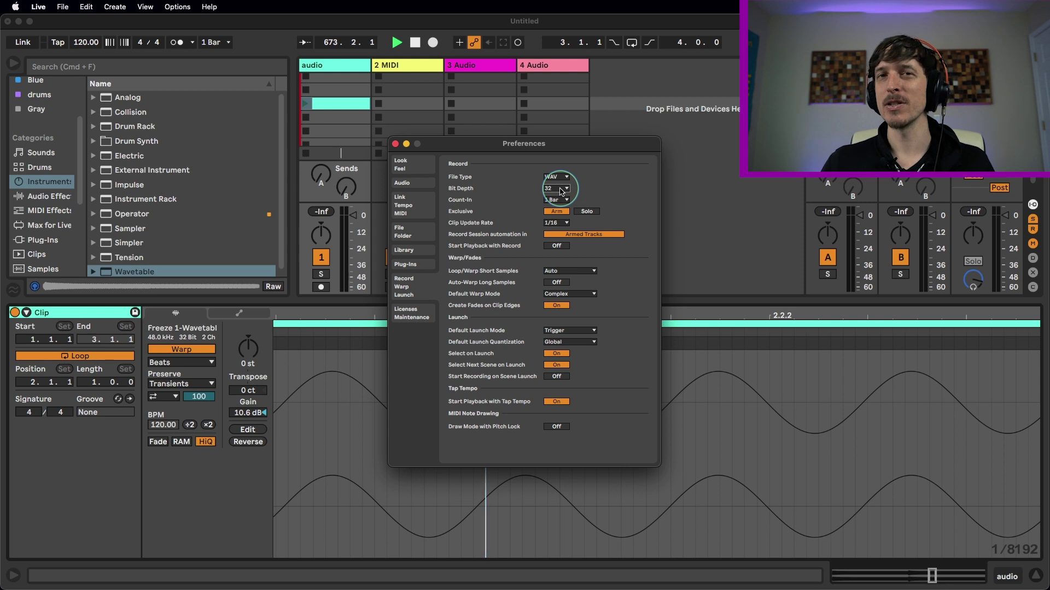
click(561, 190)
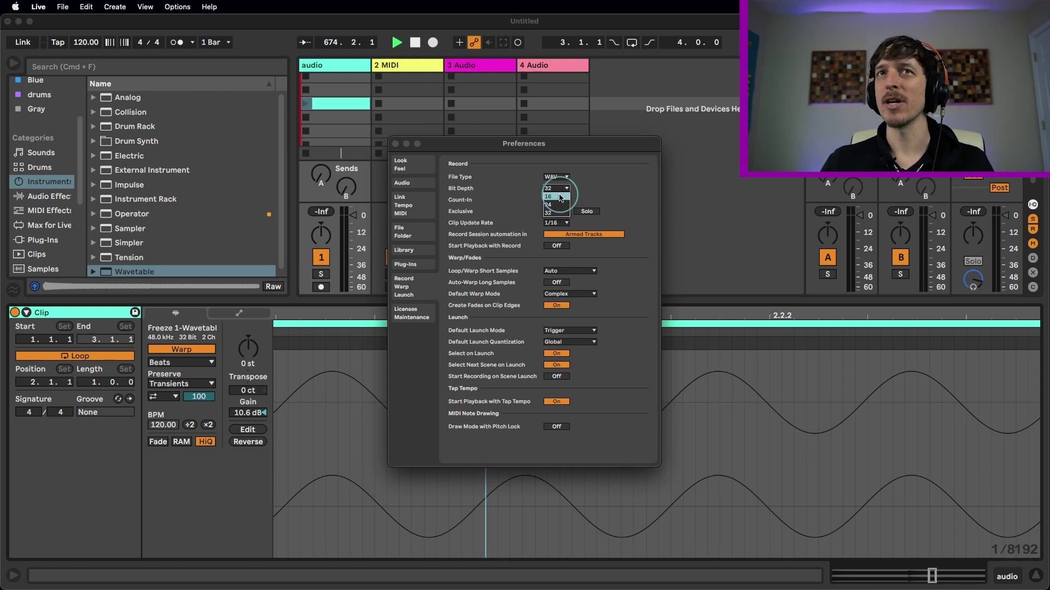
click(558, 206)
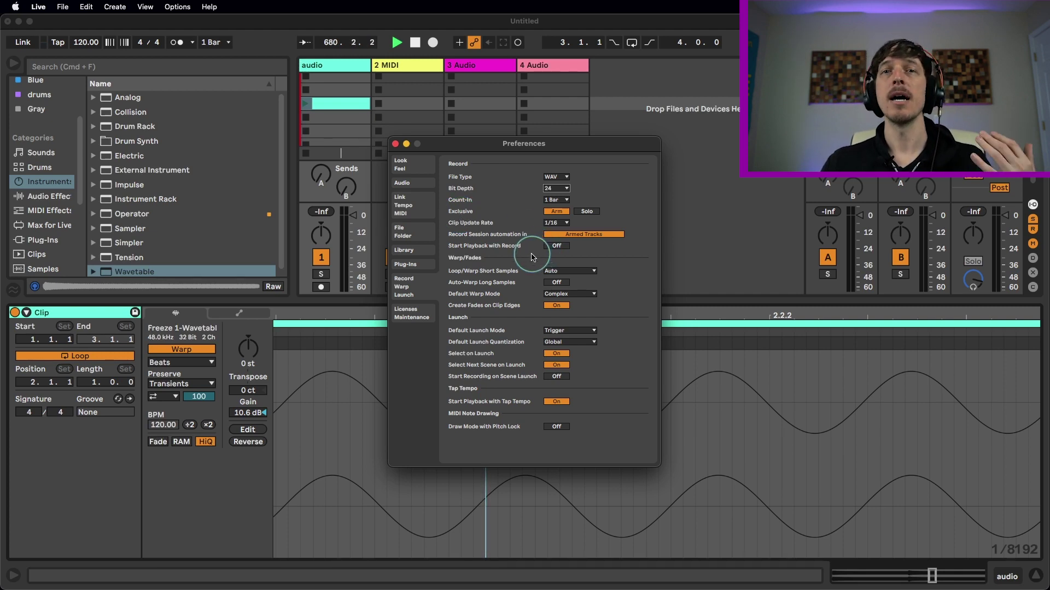
- Close the Preferences window to return to the Session view
click(395, 143)
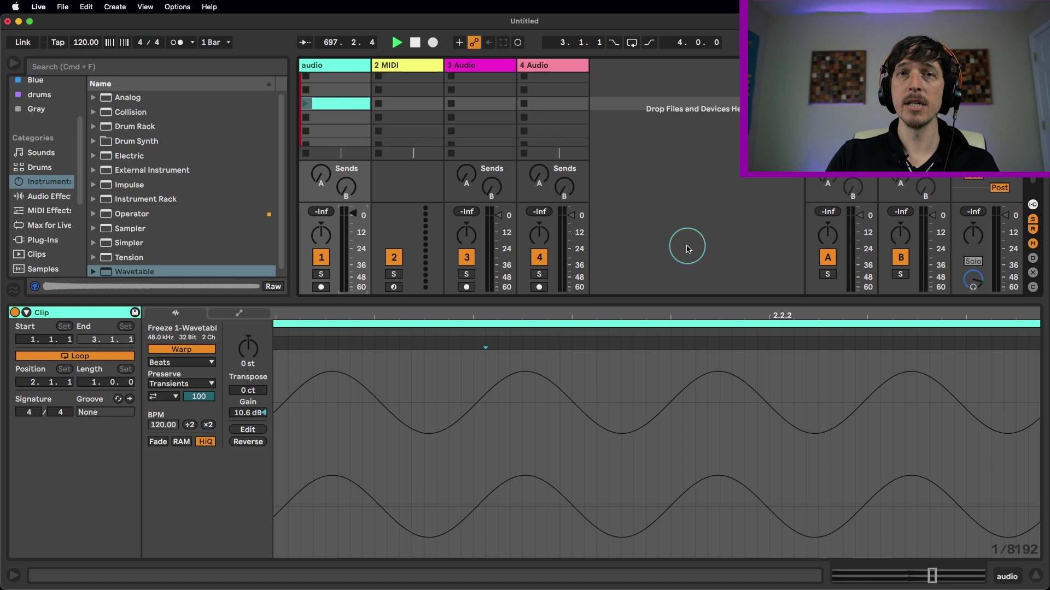
- Open Export Audio/Video with Cmd+Shift+R, accept stopping playback, and keep Sample Rate 44100
key(cmd+shift+r)
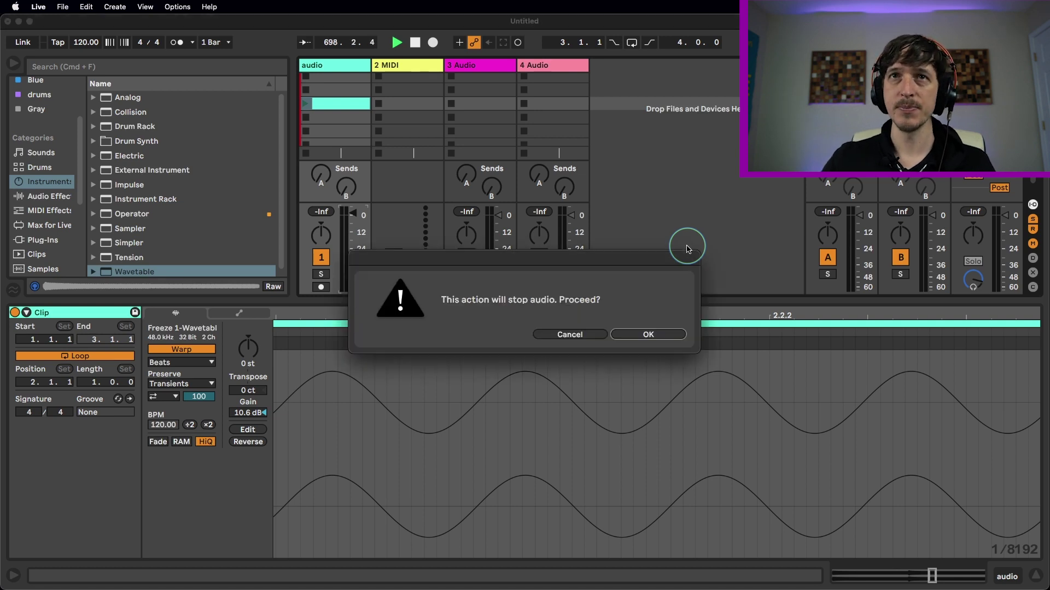
click(656, 333)
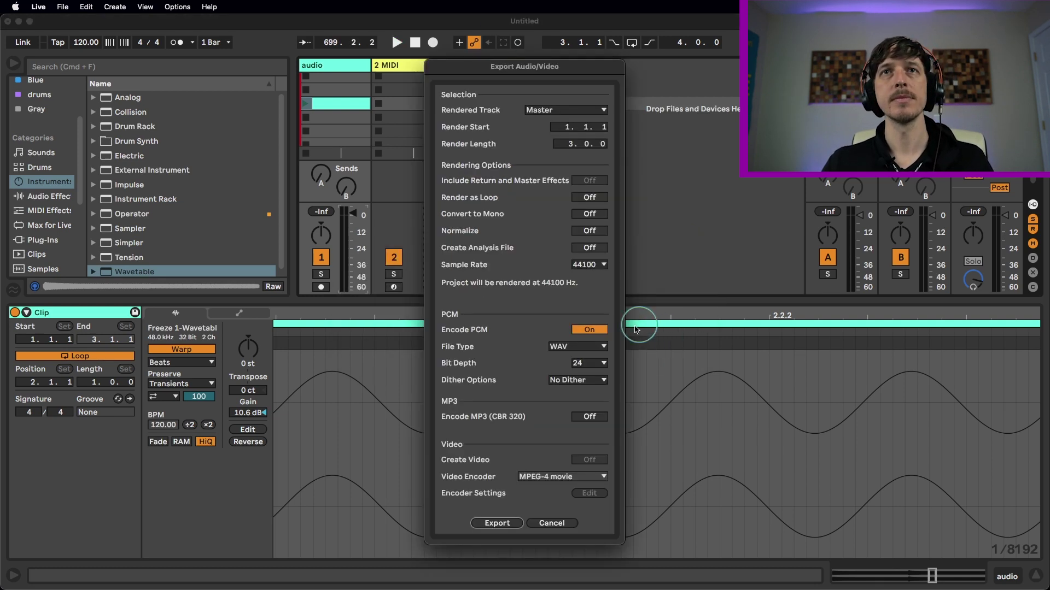
click(588, 266)
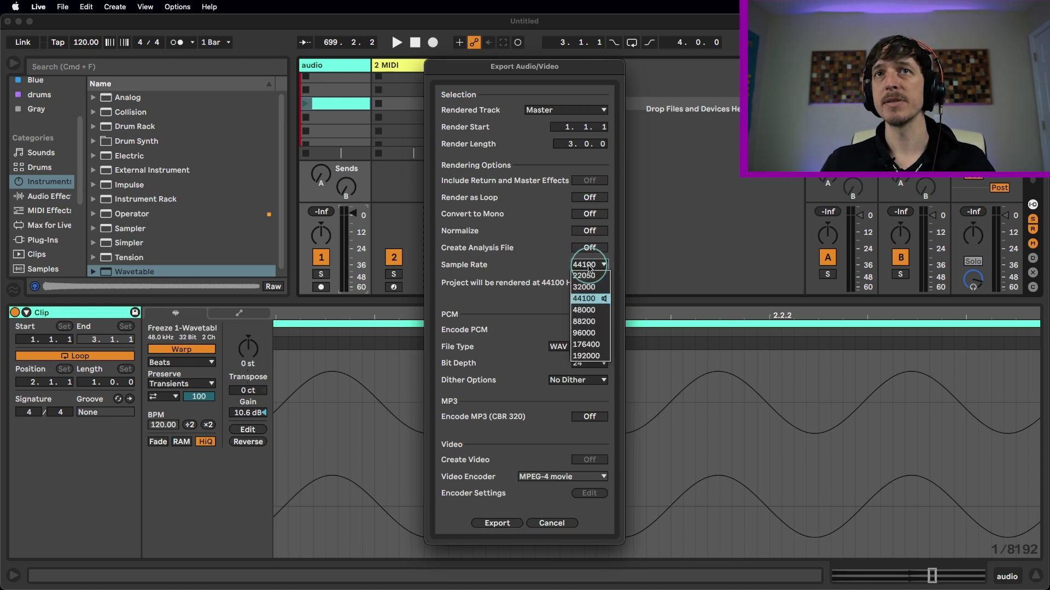
click(583, 299)
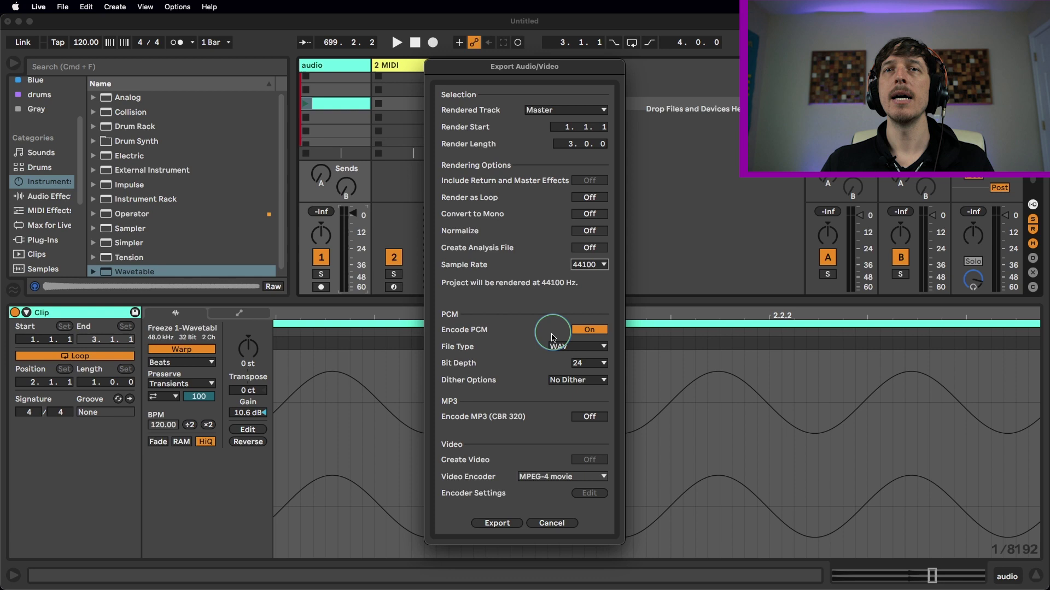
click(562, 356)
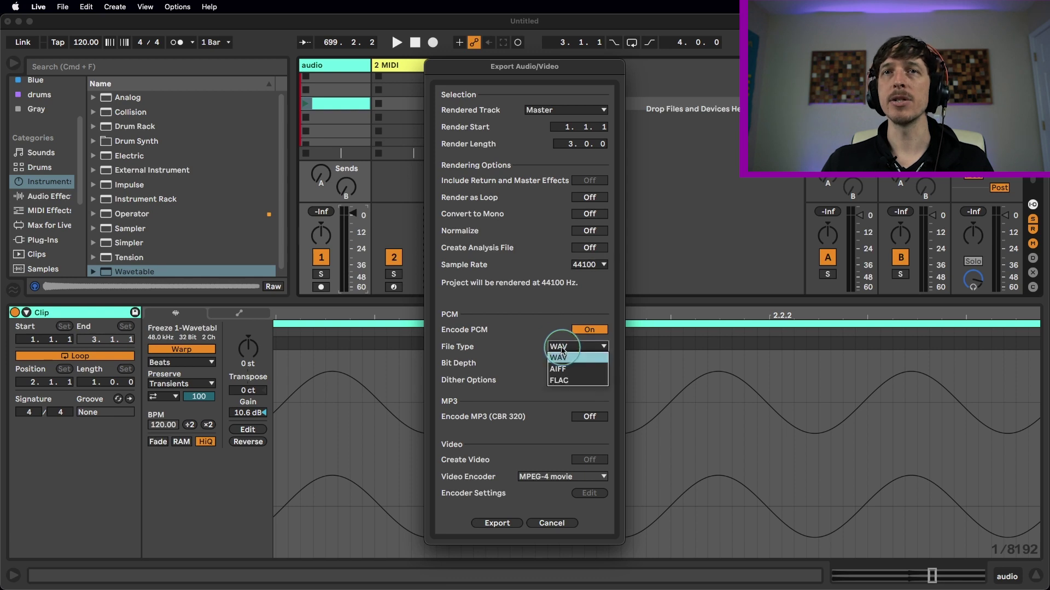
click(522, 350)
click(590, 363)
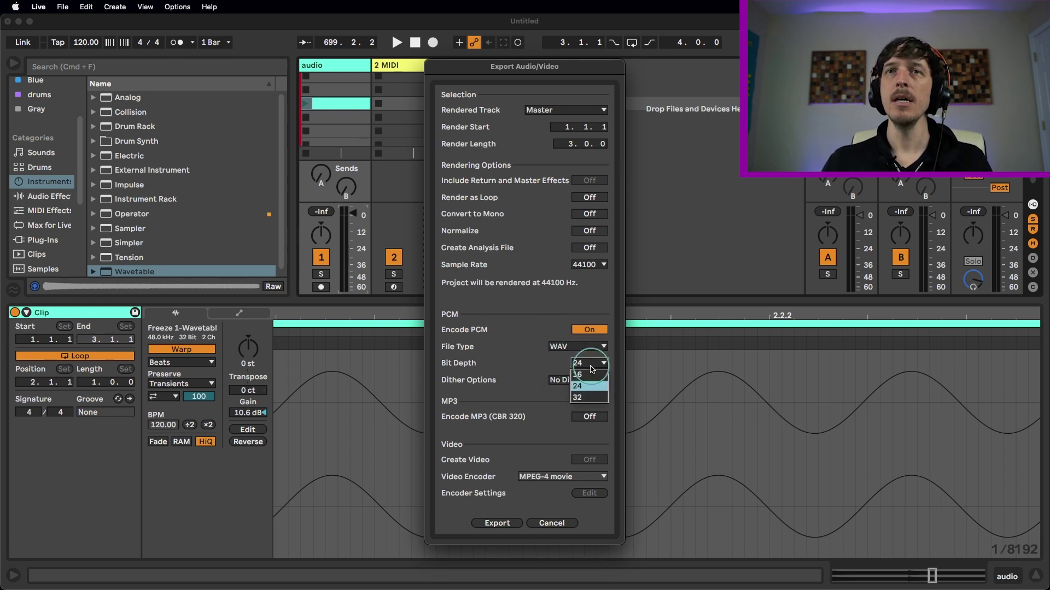
click(596, 400)
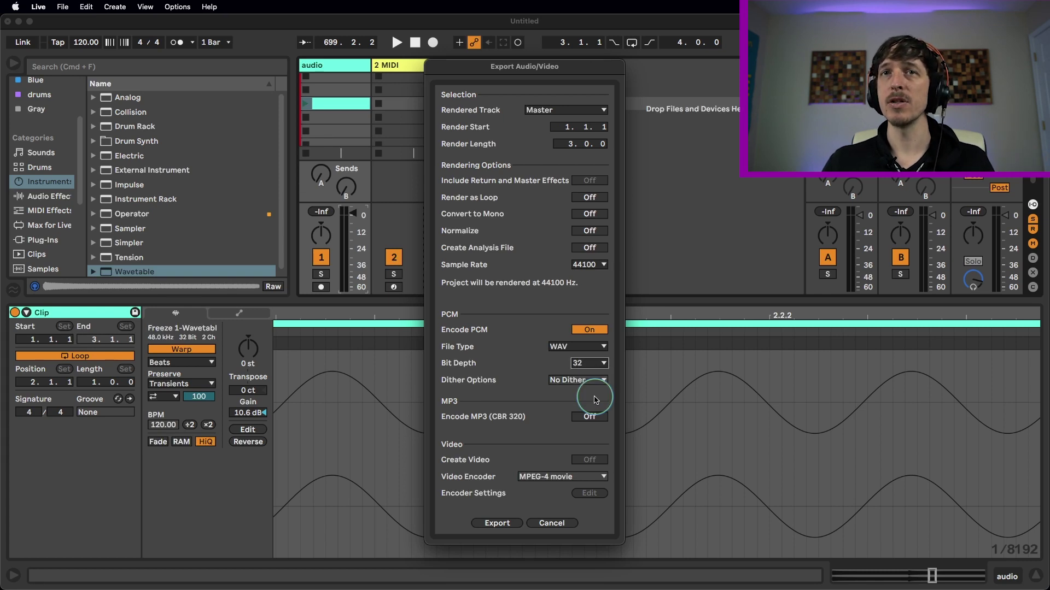
click(594, 365)
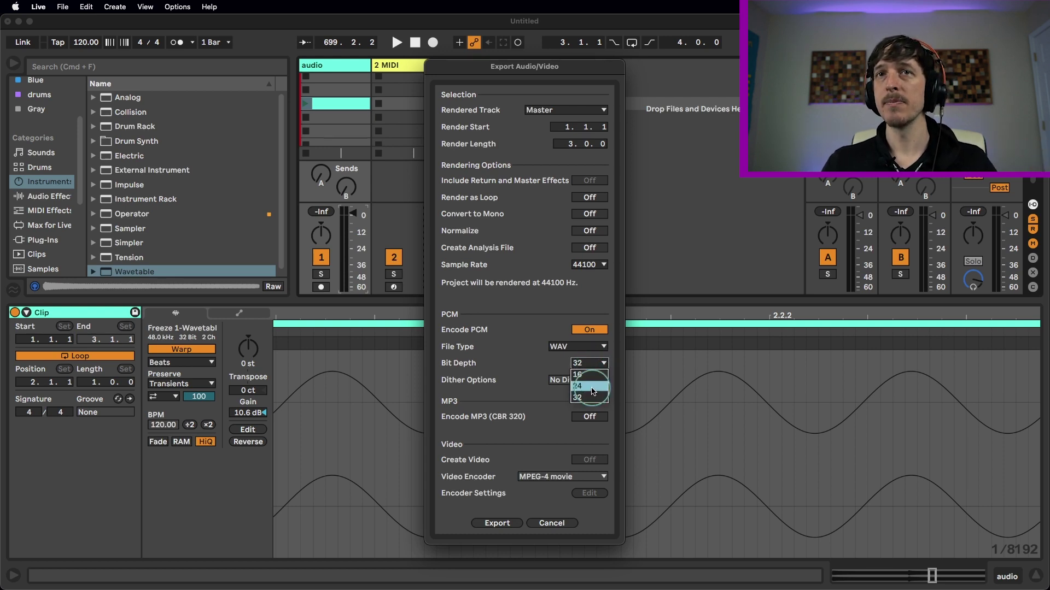
click(590, 387)
click(584, 381)
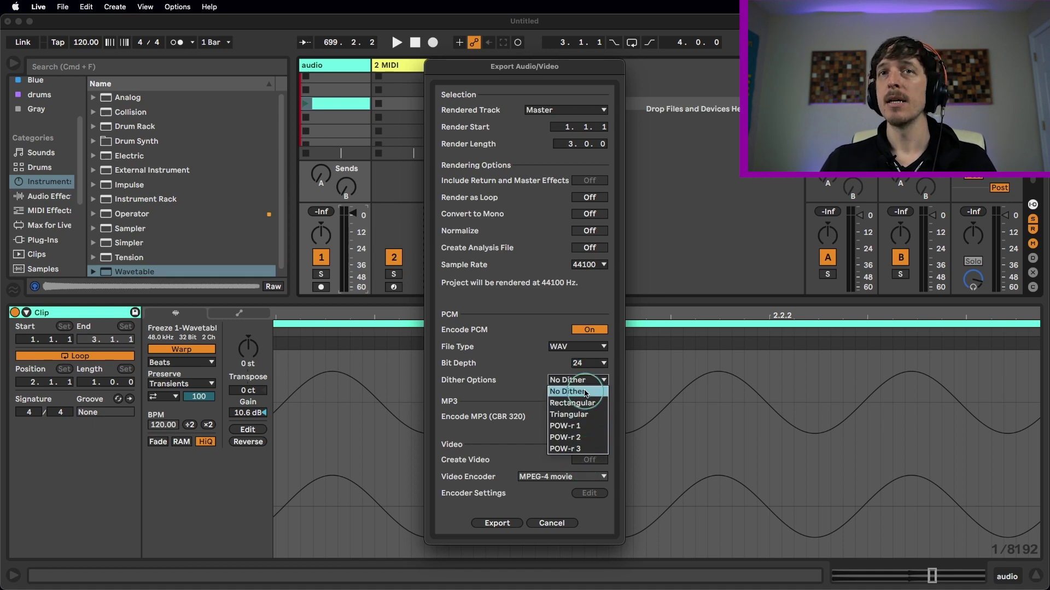
- Look through the export dither options, leaving No Dither for now
click(582, 381)
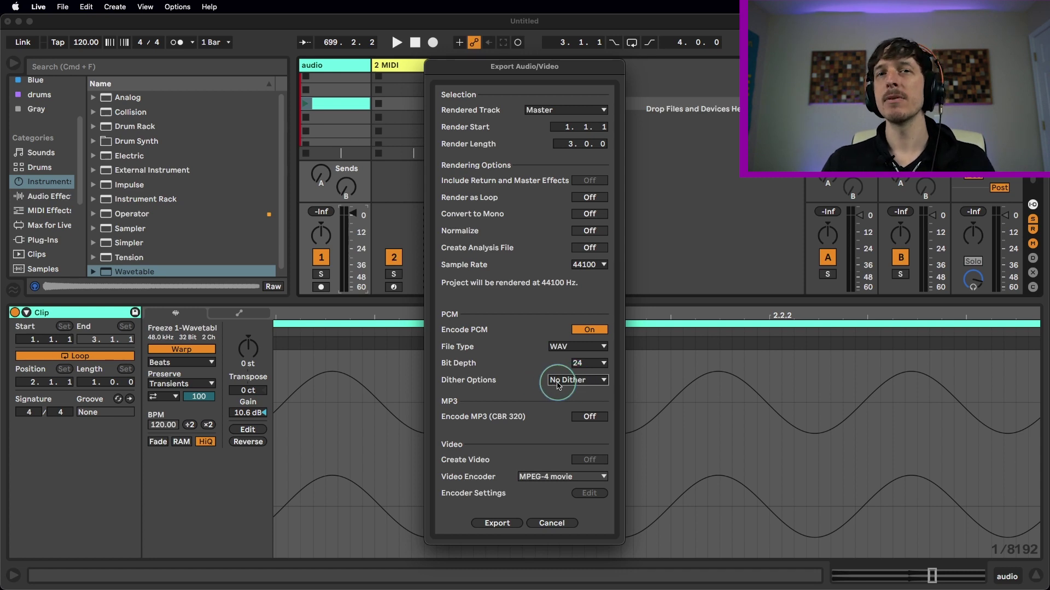
click(560, 383)
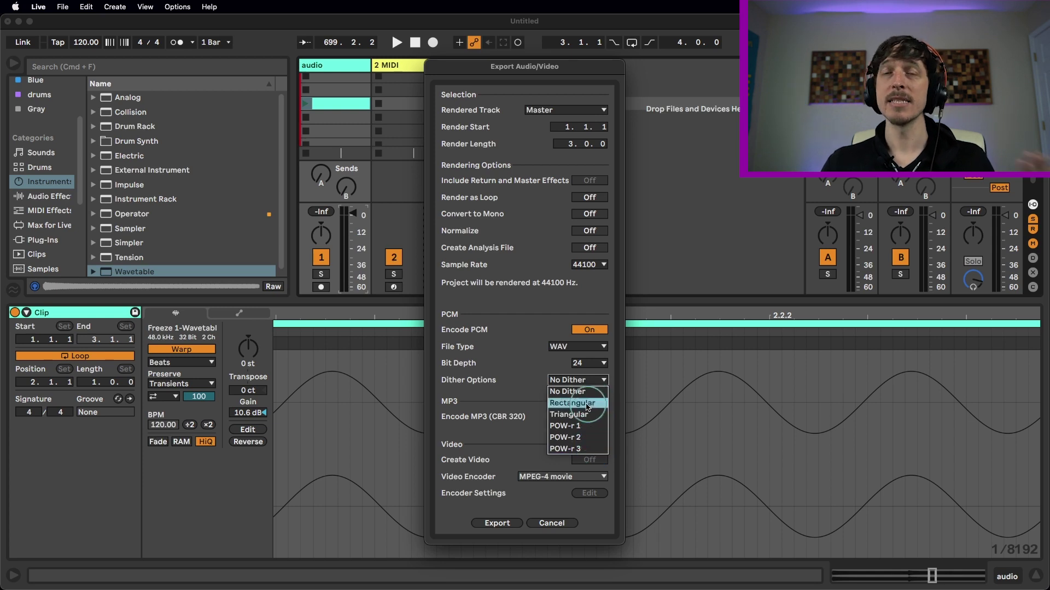
click(574, 392)
- Switch export Bit Depth to 32 and back to 24, then choose POW-r 1 dither
click(581, 365)
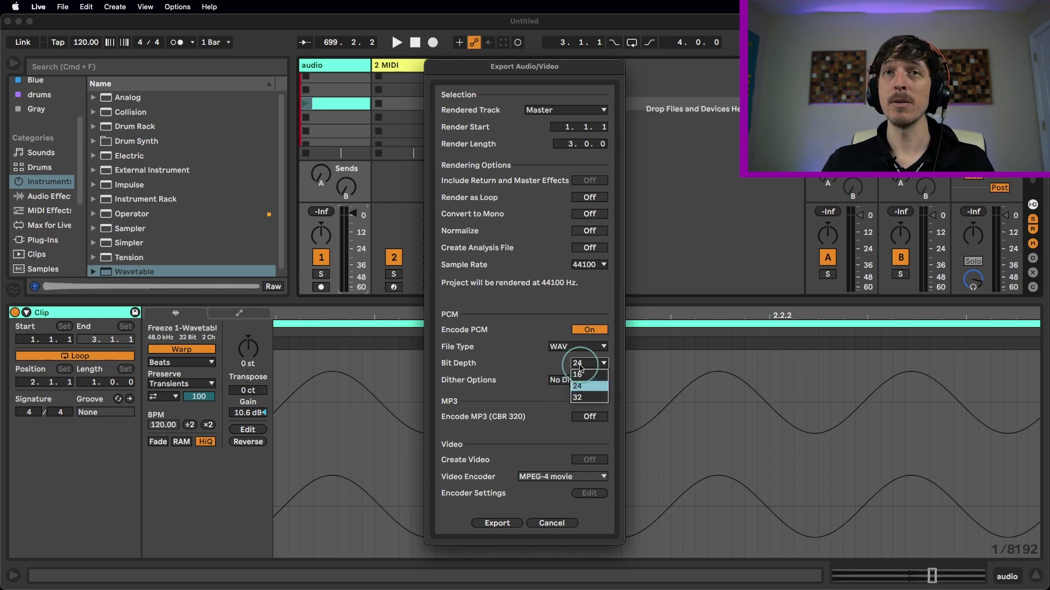
click(583, 397)
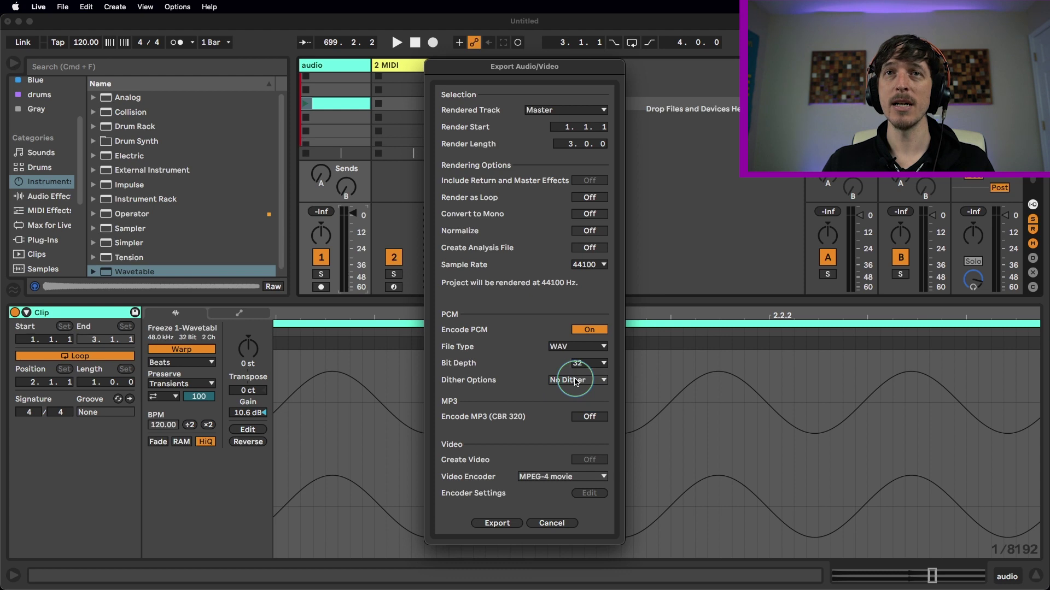
click(580, 363)
click(578, 386)
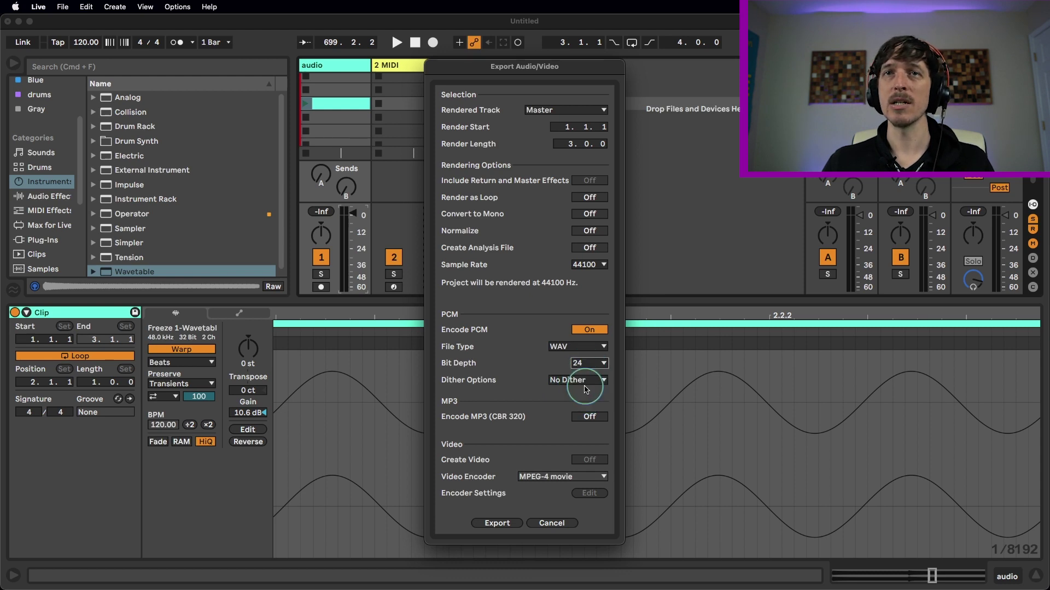
click(579, 380)
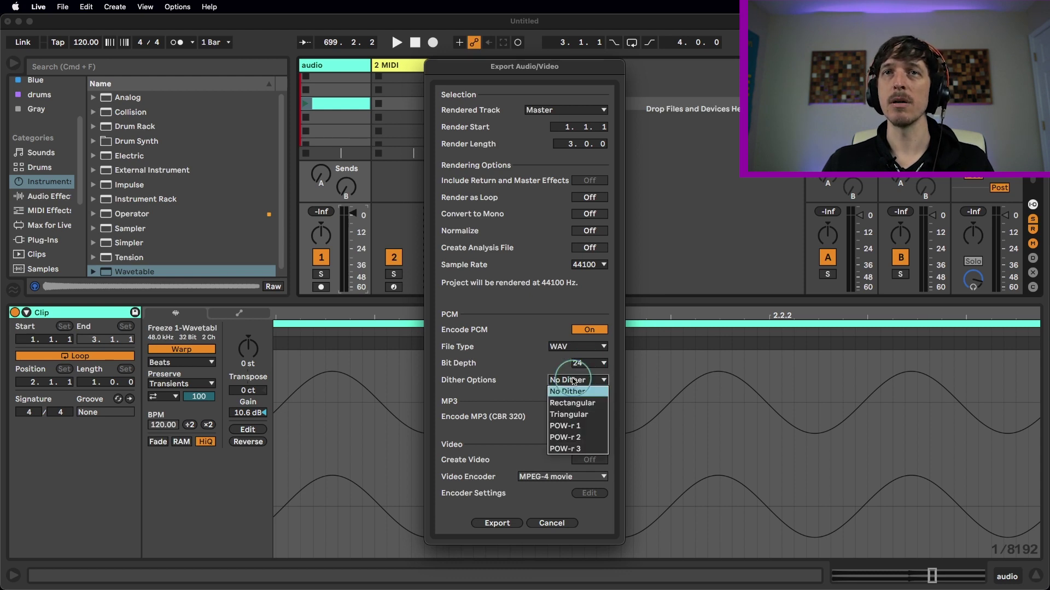
click(572, 426)
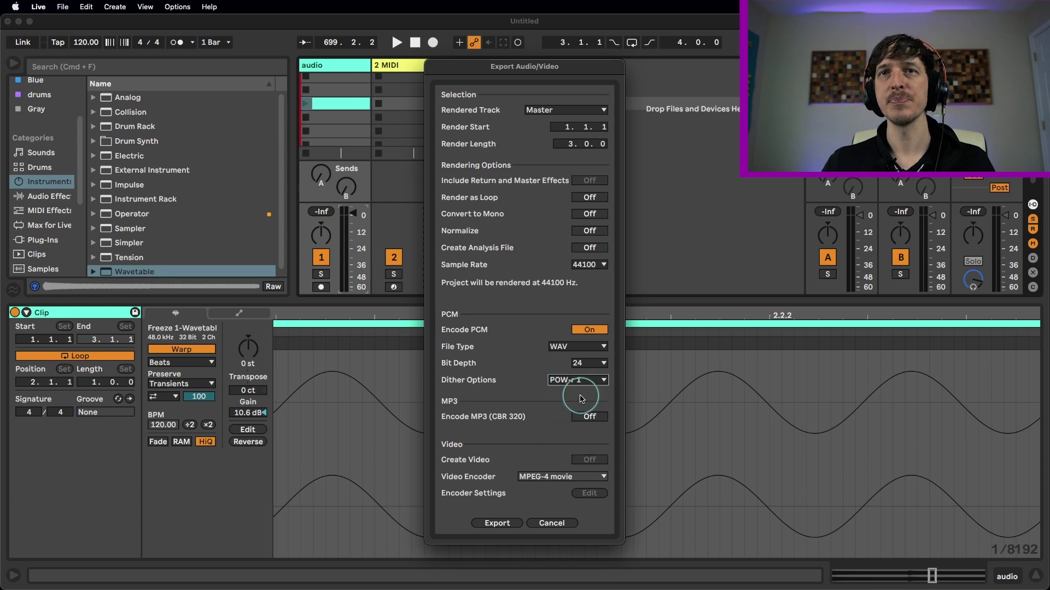
- Cancel the Export Audio/Video dialog, leaving the export settings unused and returning to Session view
click(551, 523)
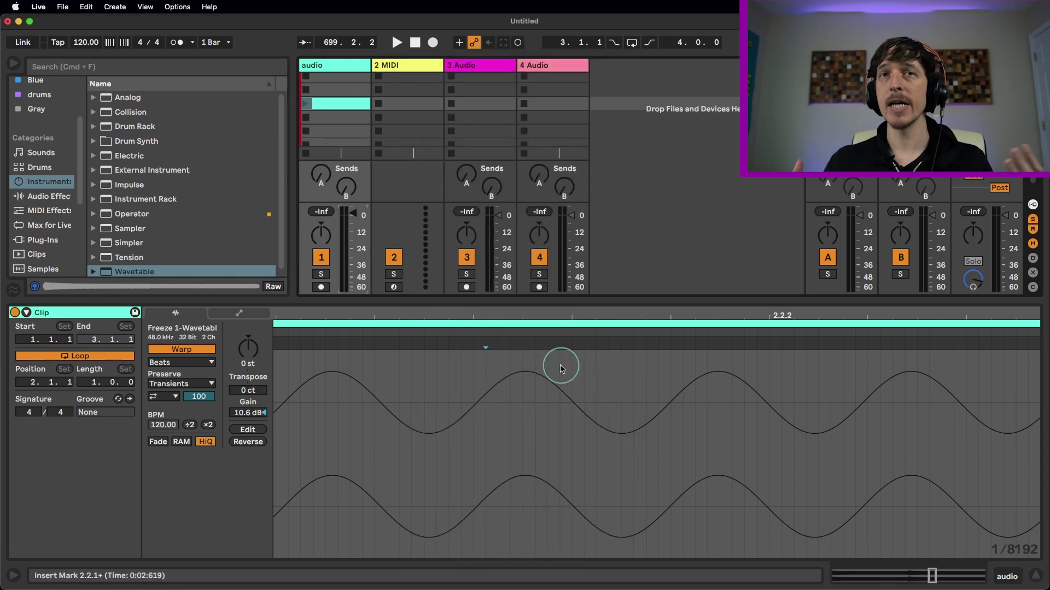